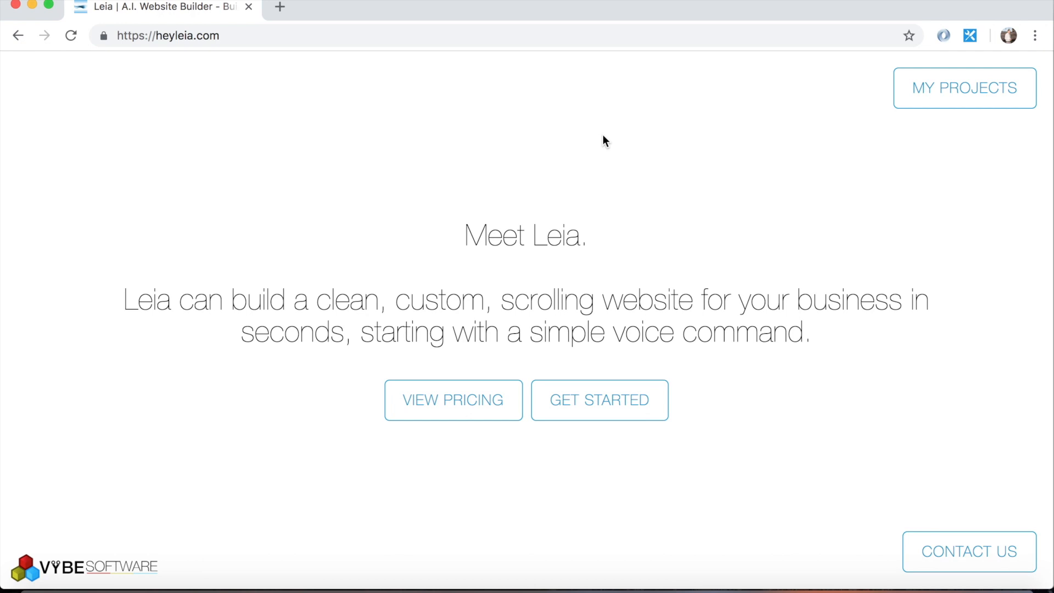
# Start a new site, skip the voice description and submit 'consulting' as the business type.
pyautogui.click(601, 404)
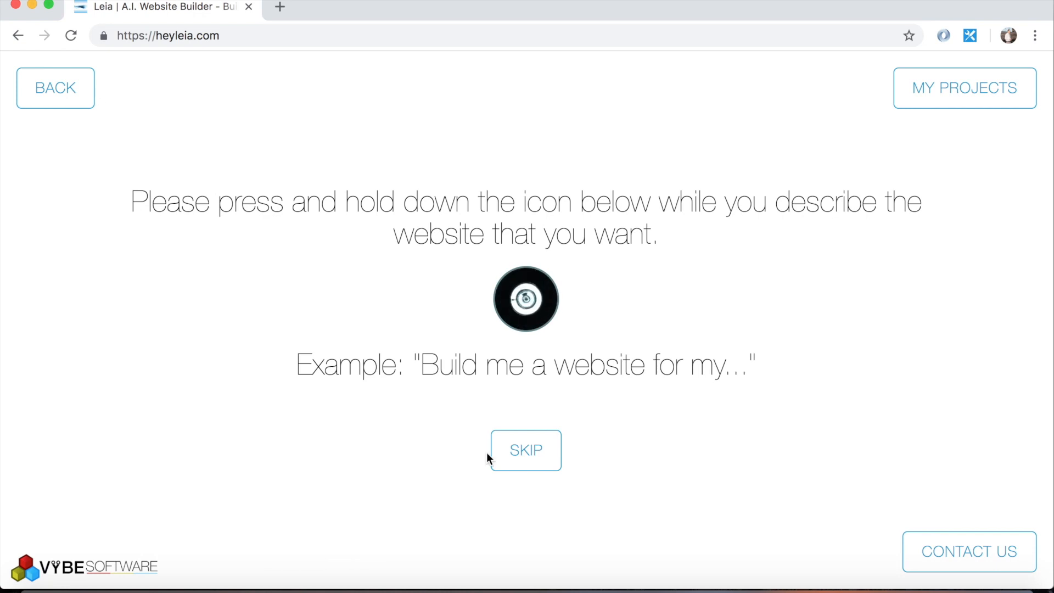
pyautogui.click(542, 453)
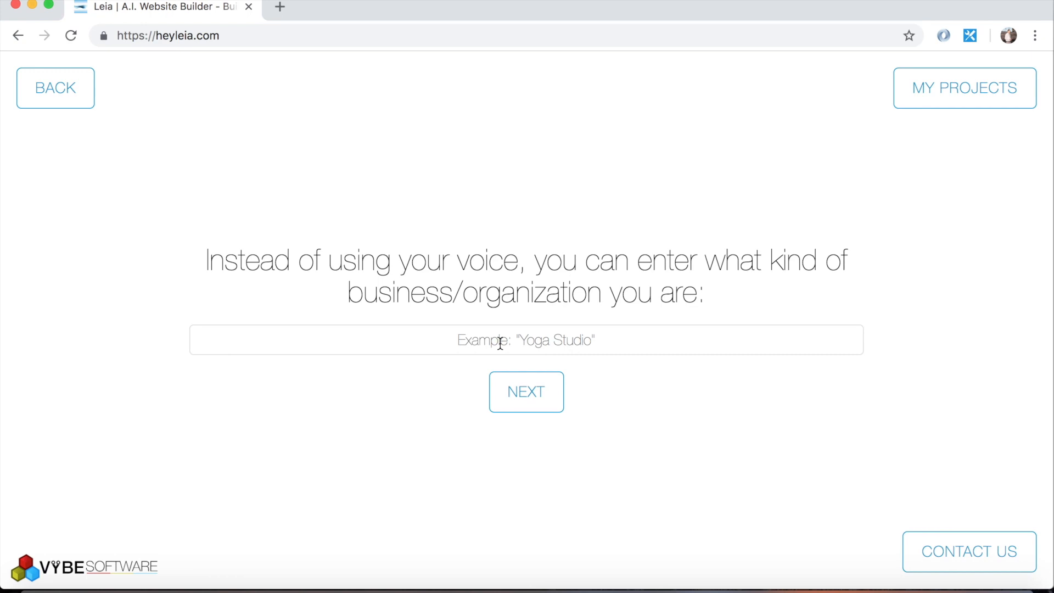
pyautogui.click(500, 343)
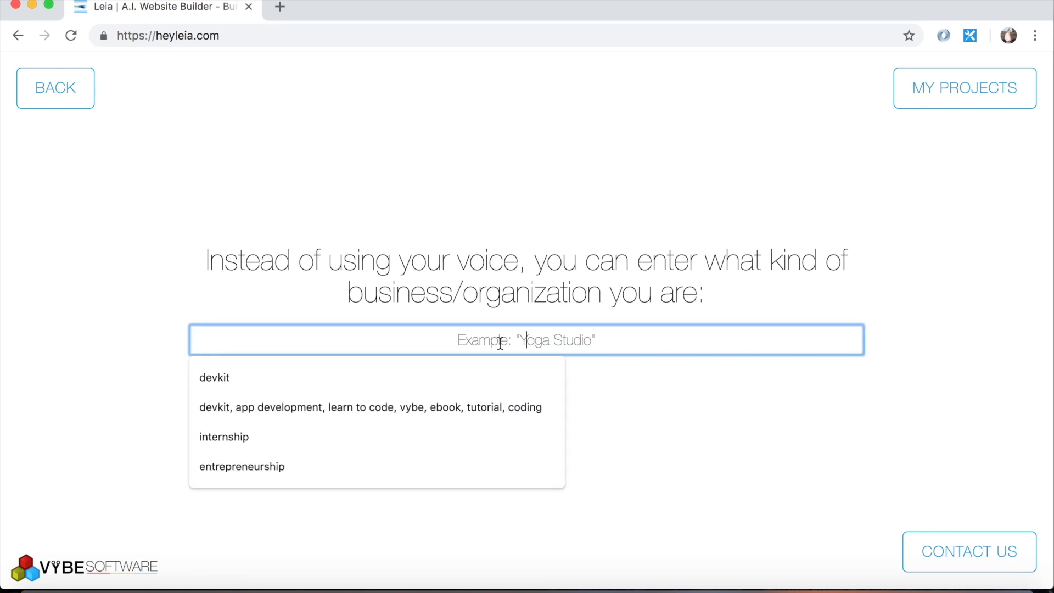
pyautogui.write('consulting')
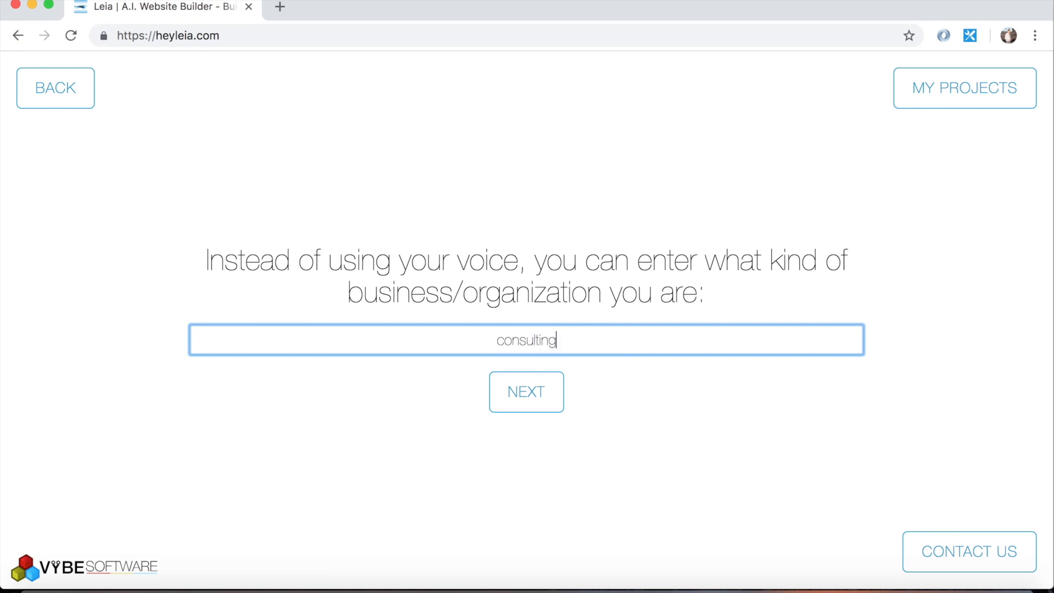
pyautogui.click(526, 391)
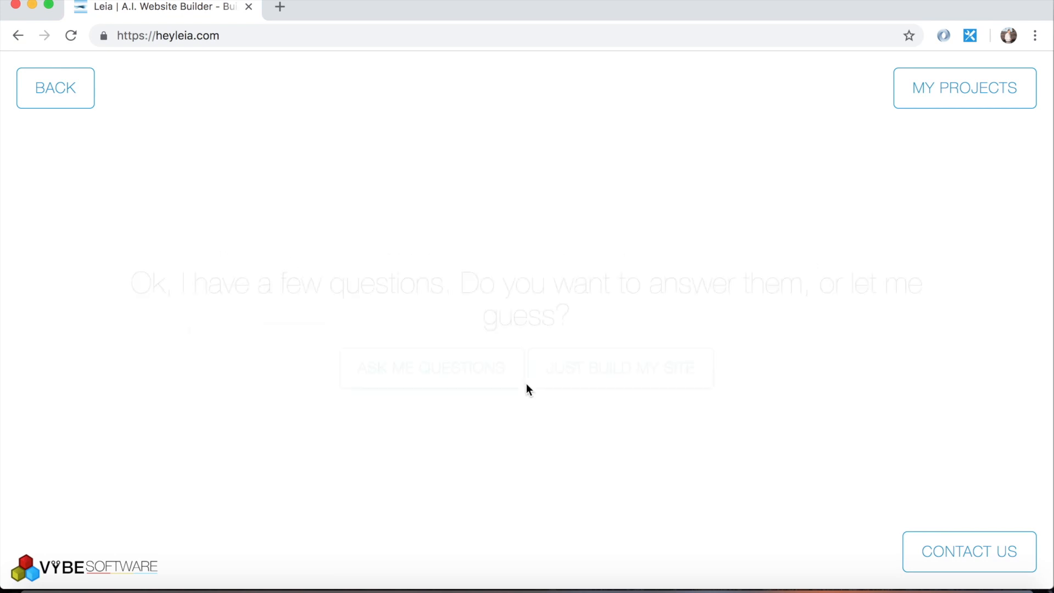
# Choose Just Build My Site, pass the reCAPTCHA and finish creating the website.
pyautogui.click(608, 379)
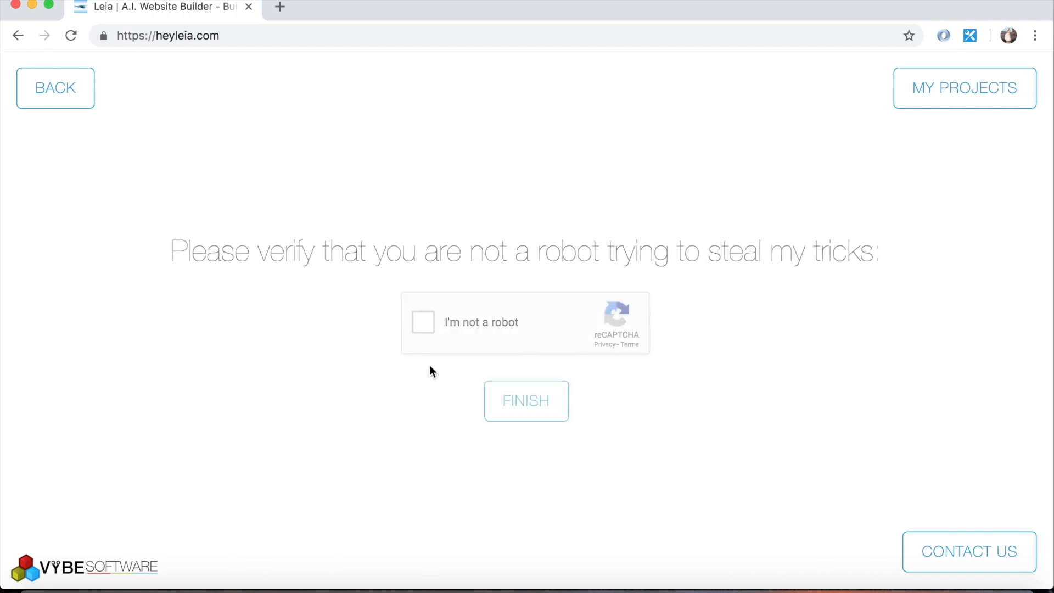
pyautogui.click(426, 319)
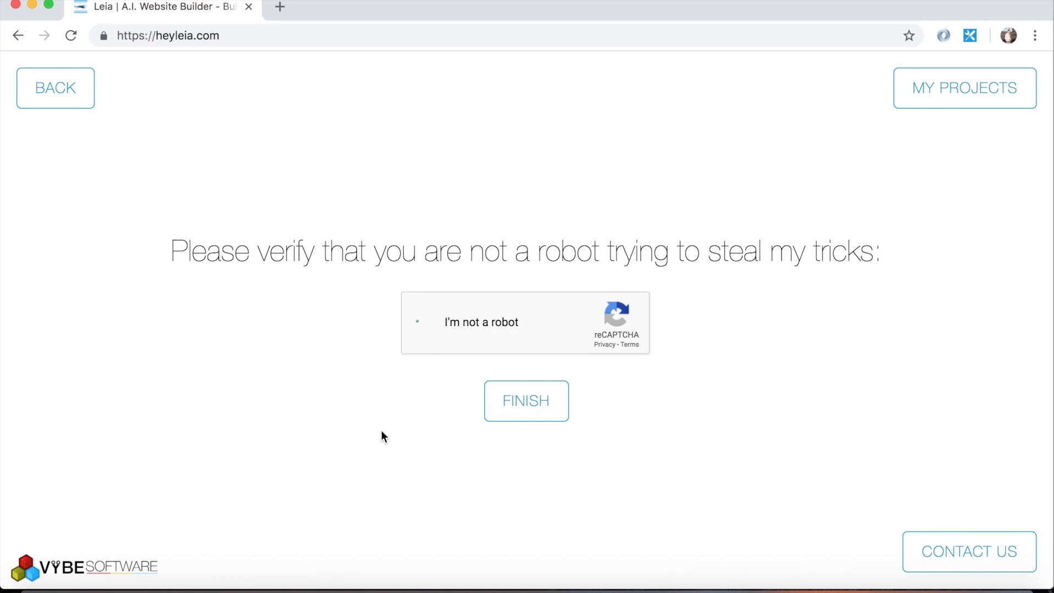
pyautogui.click(526, 401)
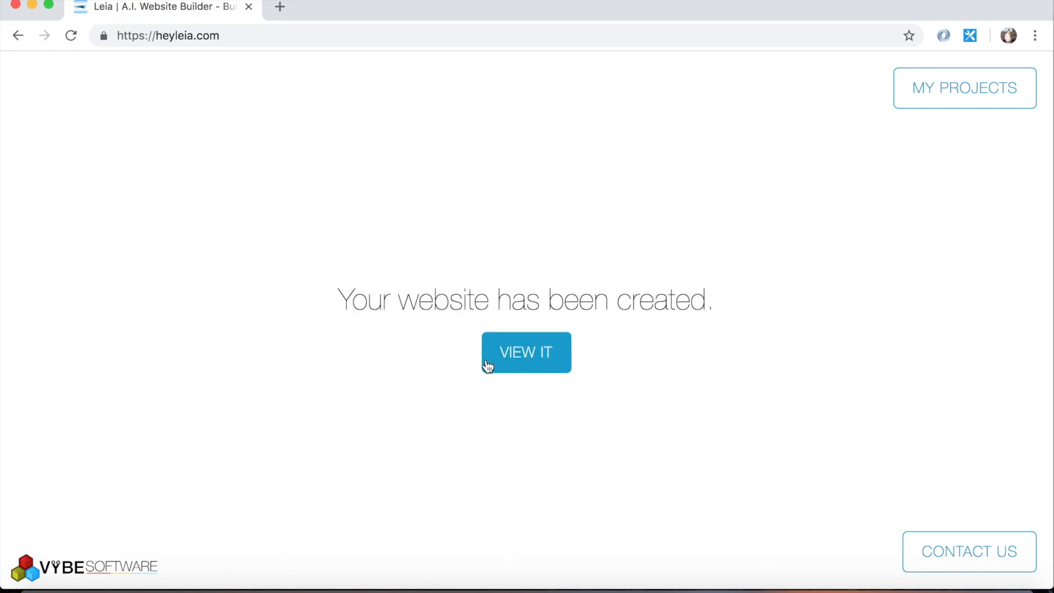
# View the new site in the editor, step through the walkthrough tips and dismiss the getting-started notice.
pyautogui.click(519, 356)
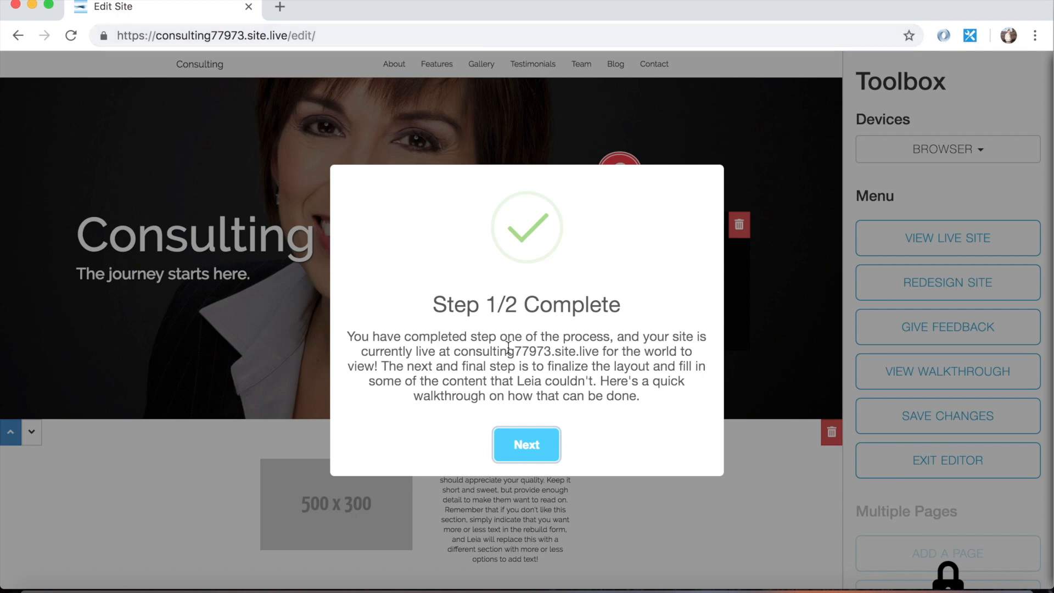
pyautogui.click(526, 444)
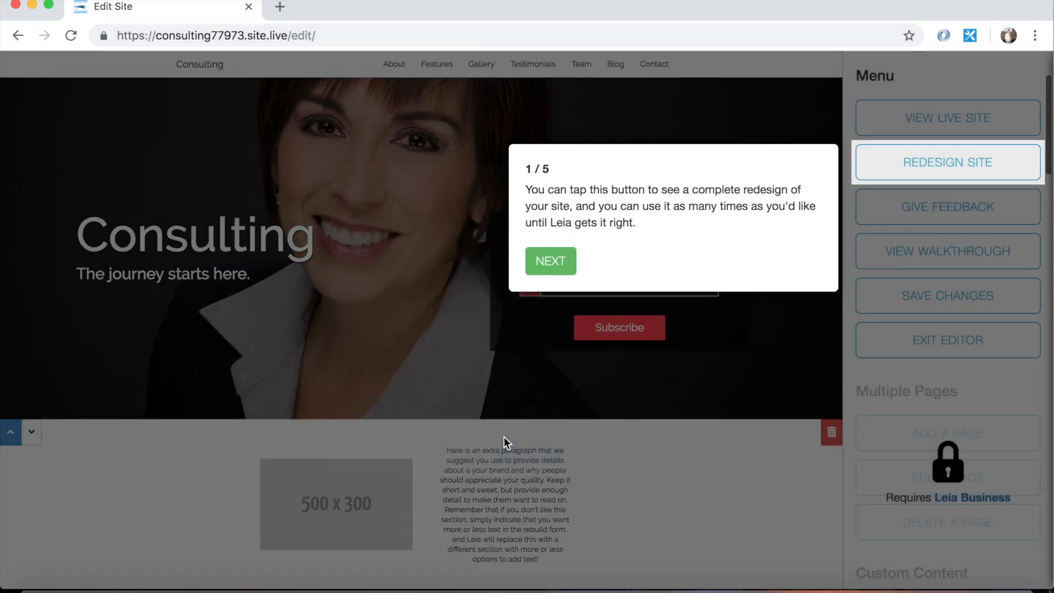
pyautogui.click(550, 259)
pyautogui.click(612, 251)
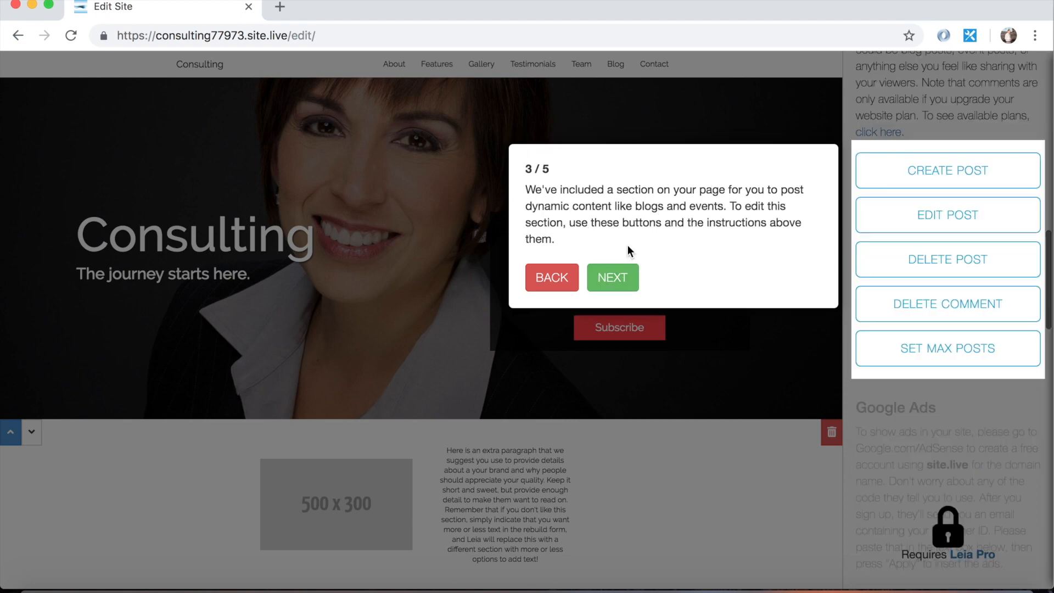
pyautogui.click(613, 278)
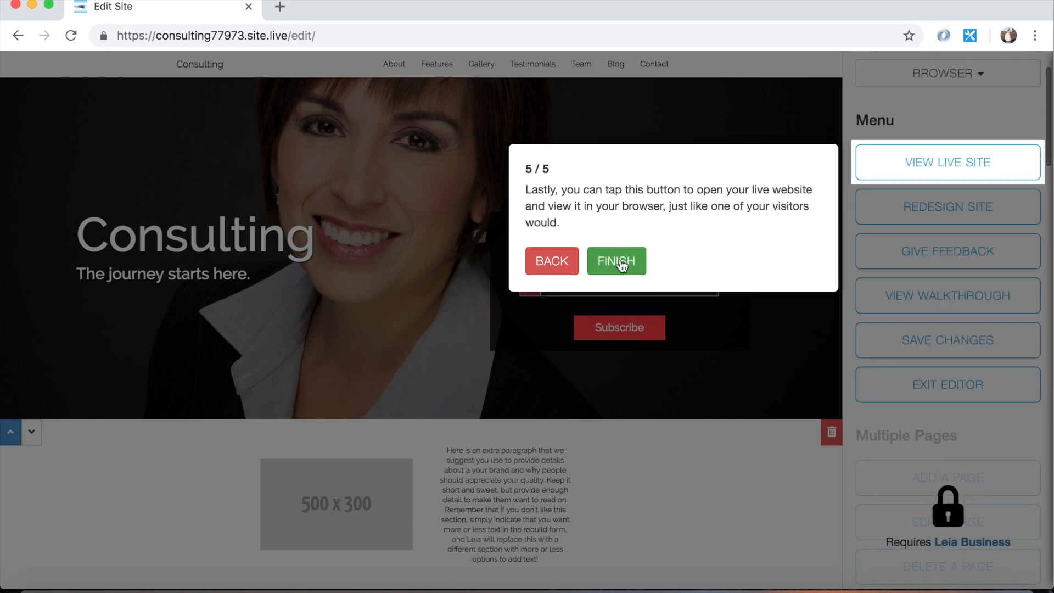
pyautogui.click(620, 264)
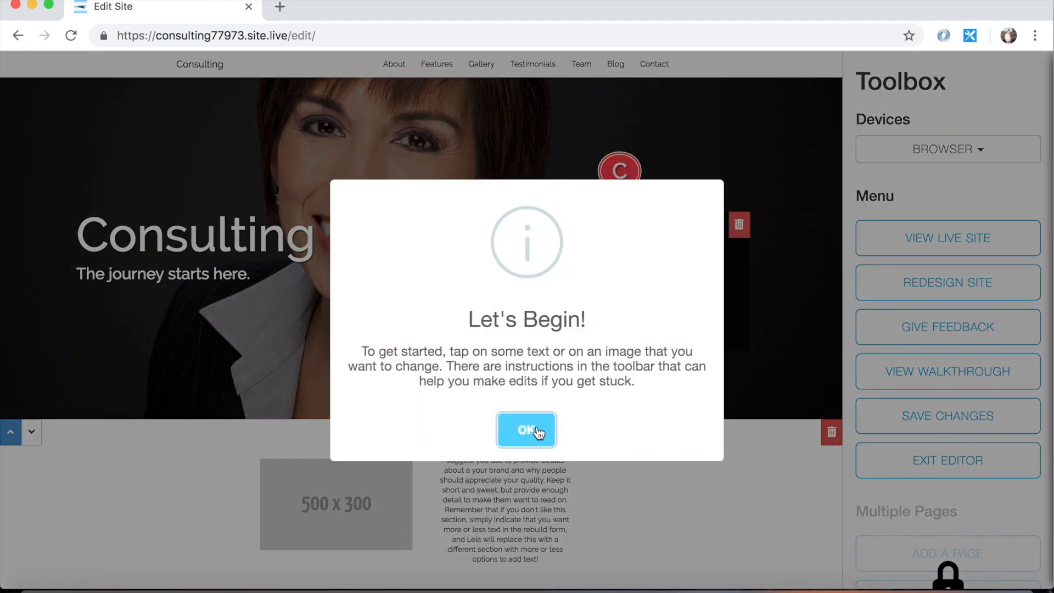
pyautogui.click(527, 428)
pyautogui.scroll(-5, 304, 282)
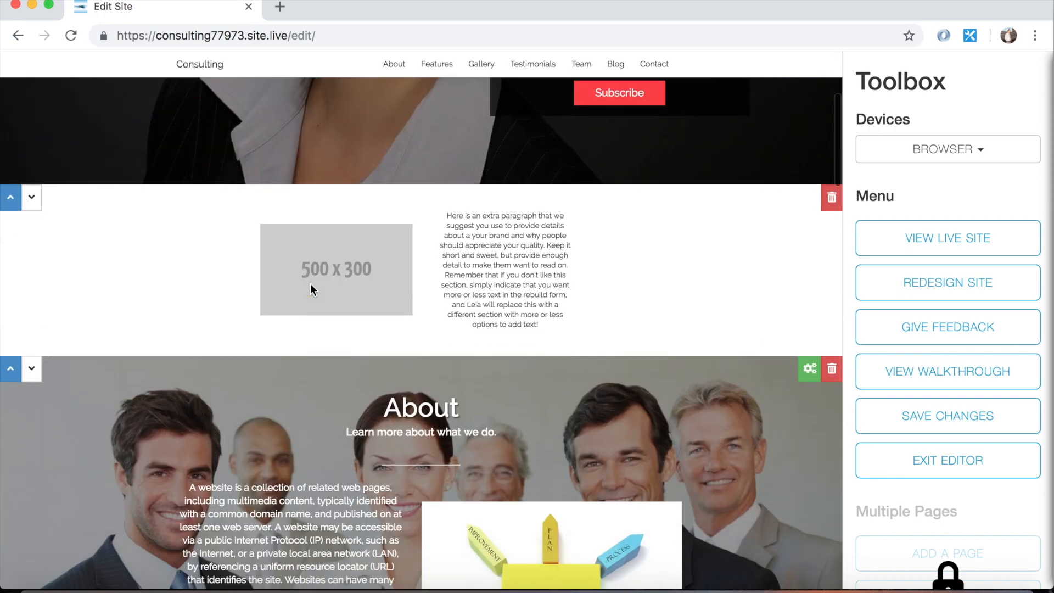
pyautogui.scroll(-5, 311, 283)
pyautogui.scroll(-3, 311, 283)
pyautogui.scroll(-5, 312, 285)
pyautogui.scroll(-5, 311, 285)
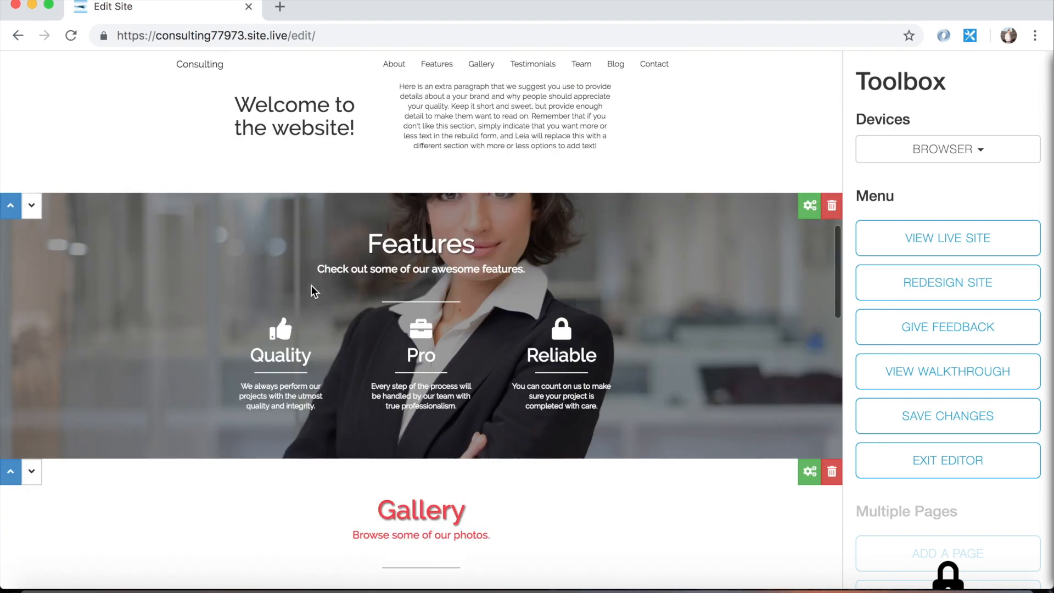
pyautogui.scroll(15, 311, 285)
pyautogui.scroll(1, 311, 288)
pyautogui.scroll(-1, 311, 287)
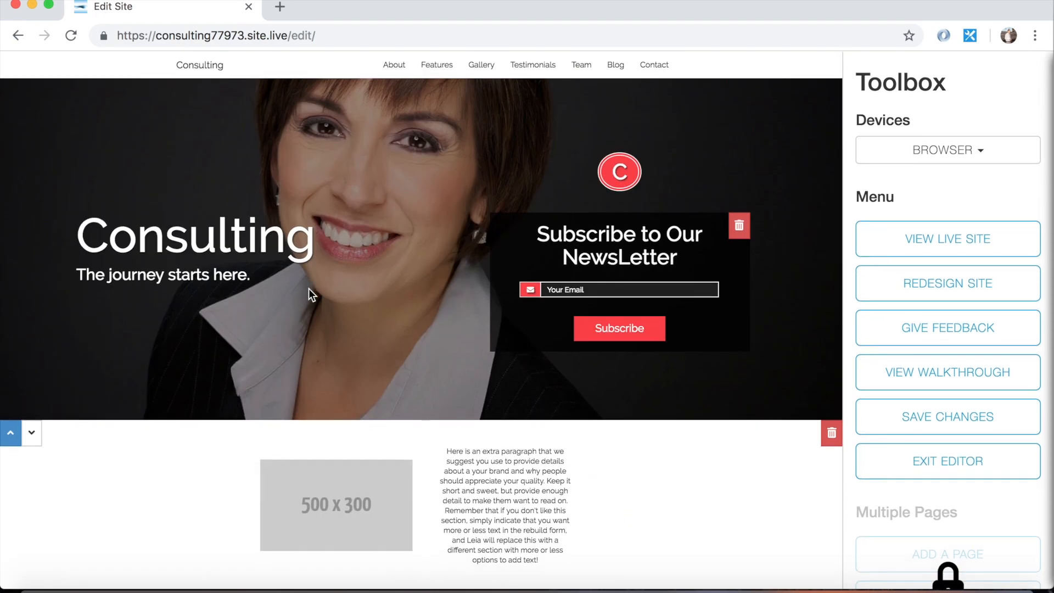
# Redesign the whole site with Just Redo It and acknowledge the completion dialog.
pyautogui.click(1002, 285)
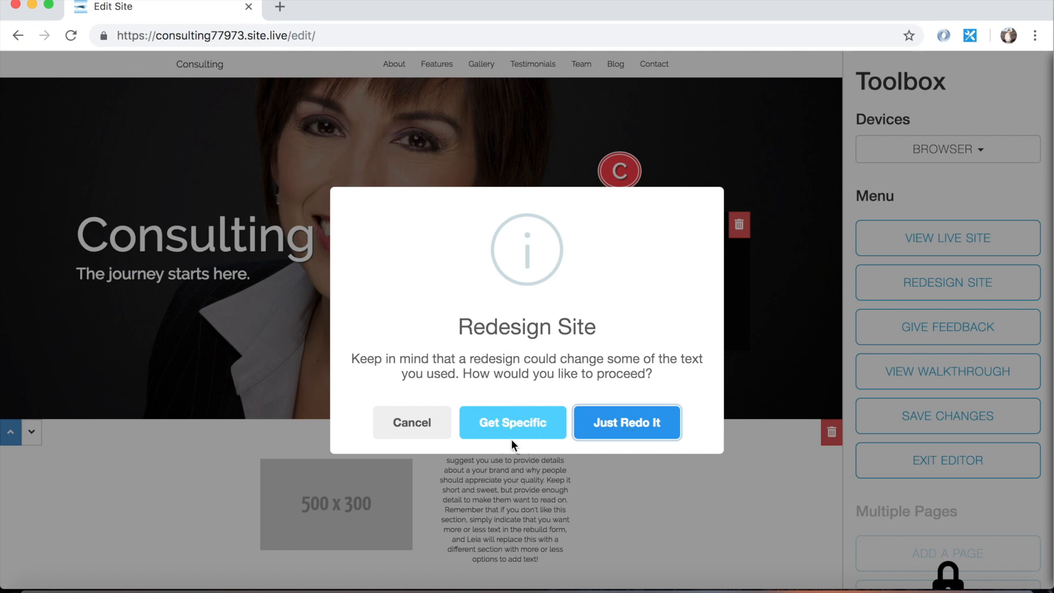
pyautogui.click(617, 426)
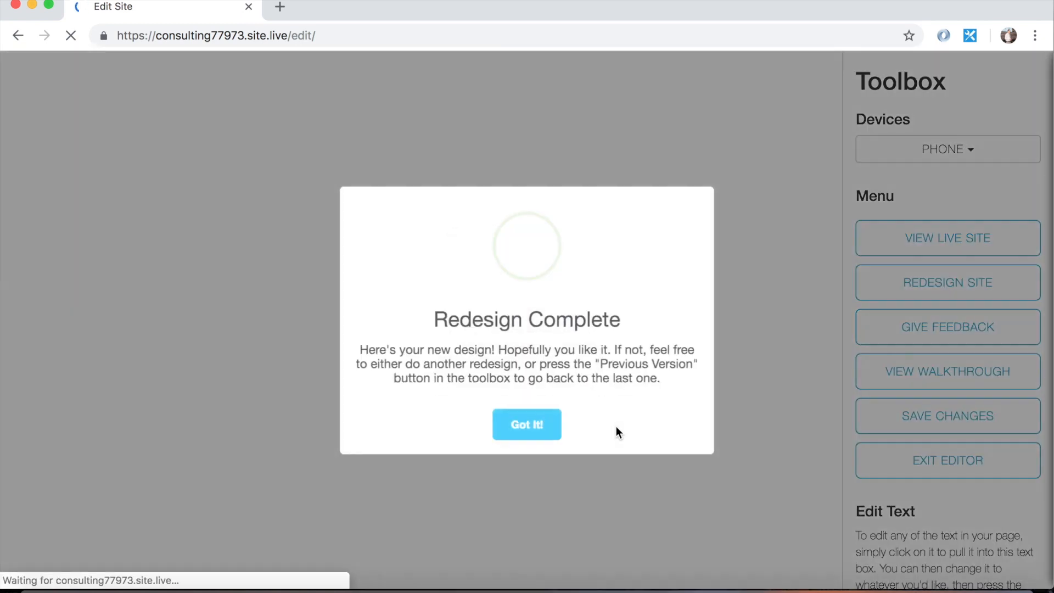
pyautogui.click(538, 432)
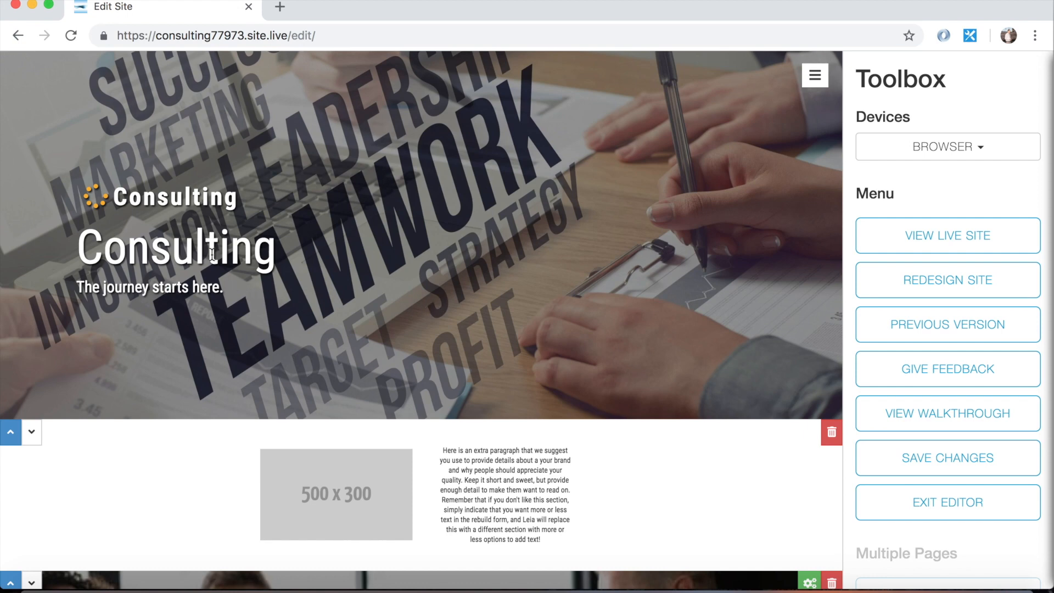
# Edit the Consulting heading text and enlarge its font from 90px to 97px.
pyautogui.click(213, 254)
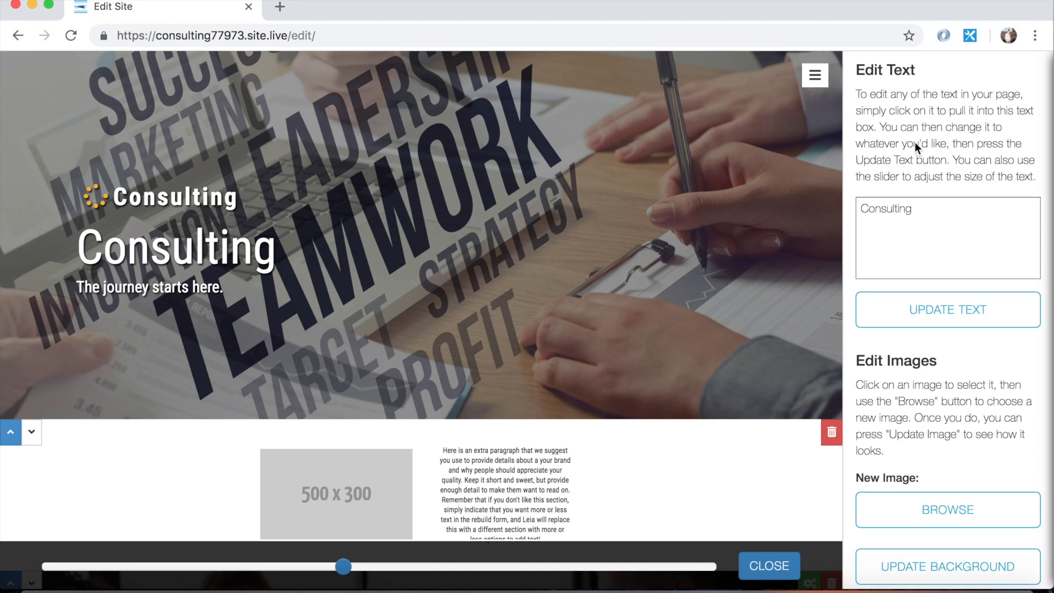
pyautogui.click(953, 208)
pyautogui.write('Company')
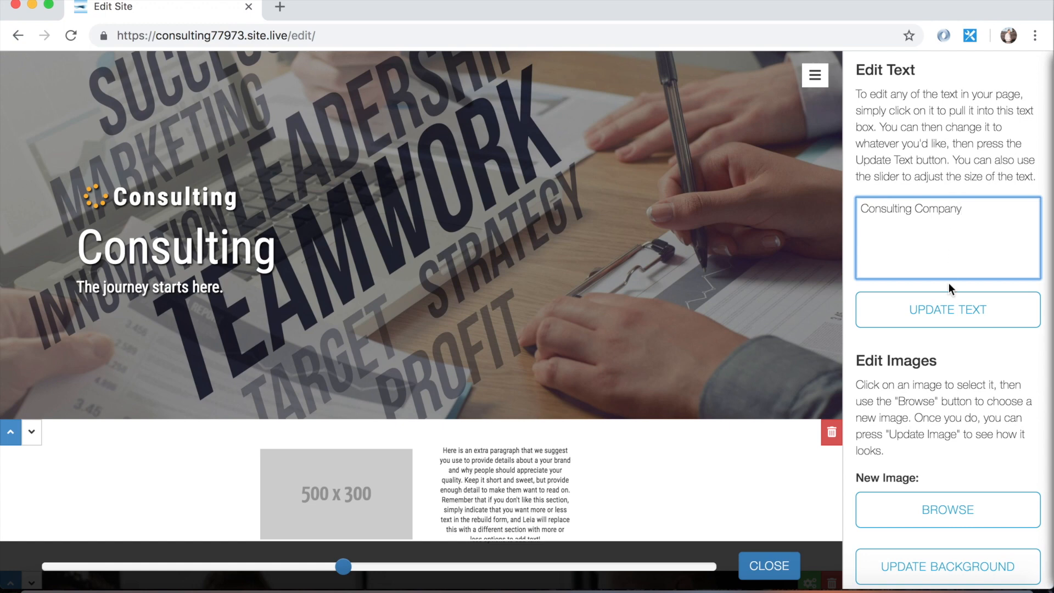
pyautogui.click(948, 310)
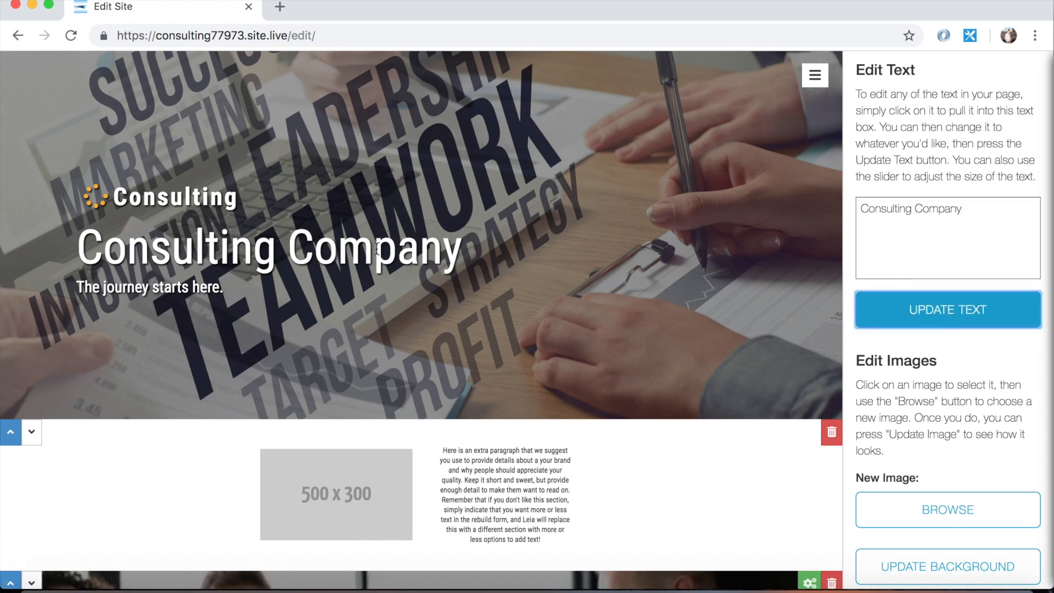
pyautogui.click(378, 249)
pyautogui.moveTo(343, 567)
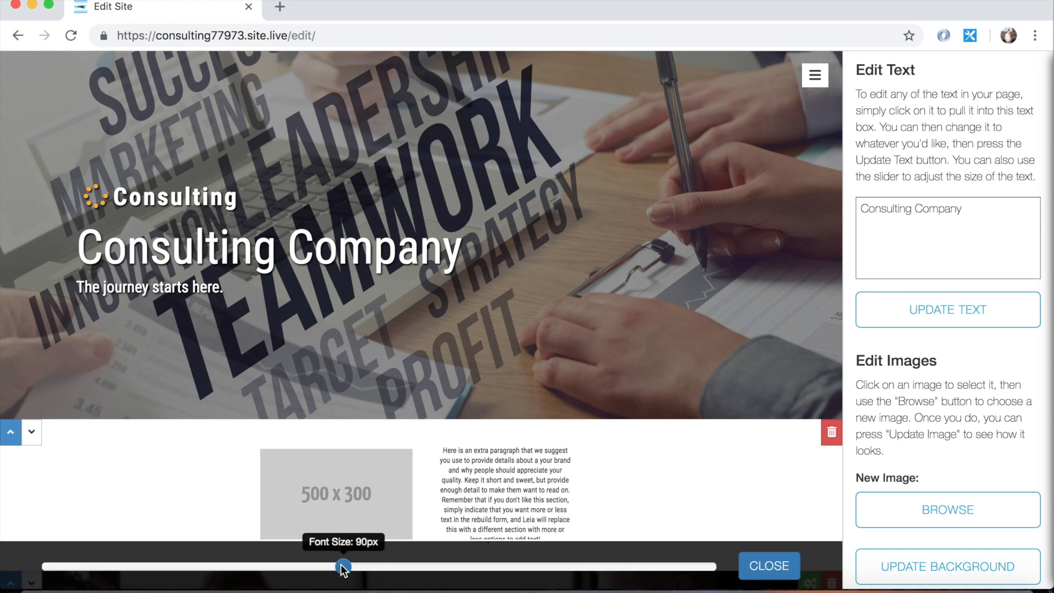
pyautogui.moveTo(344, 568); pyautogui.dragTo(379, 566)
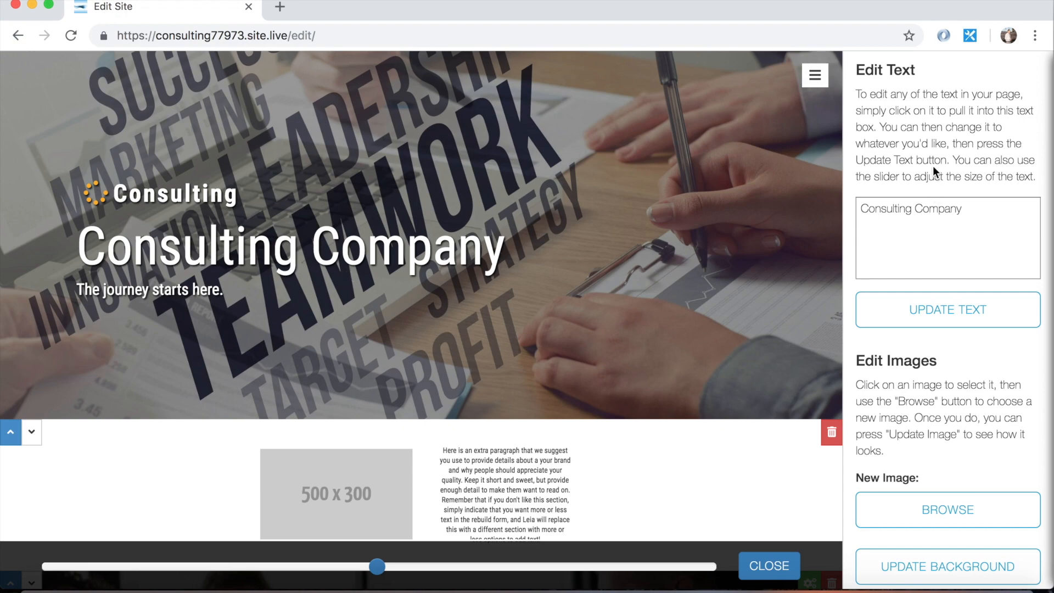
pyautogui.scroll(10, 933, 169)
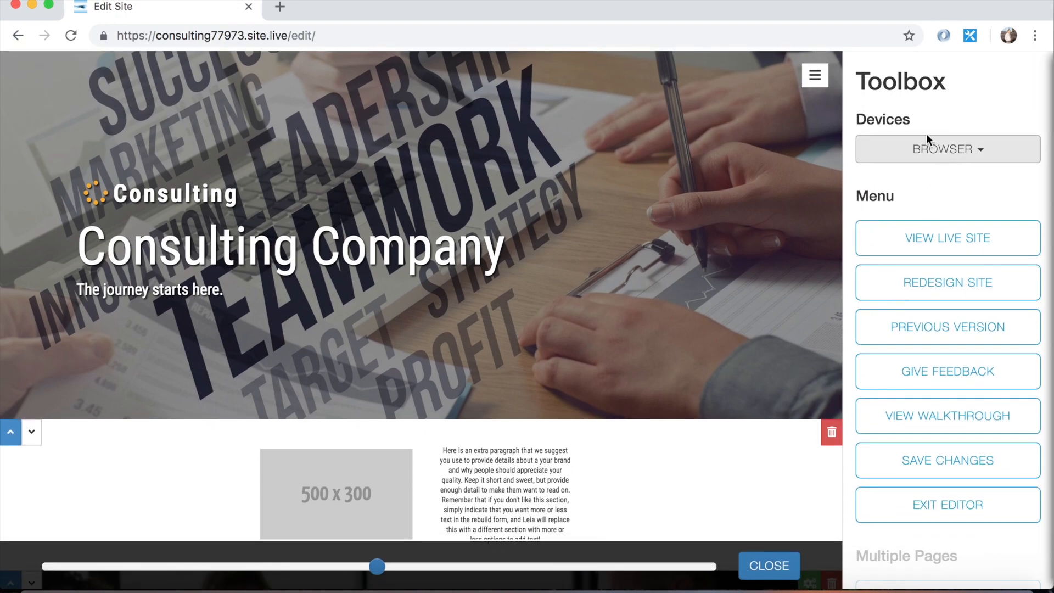
# Preview the site on a phone and shrink the heading font from 100px to 78px.
pyautogui.click(943, 152)
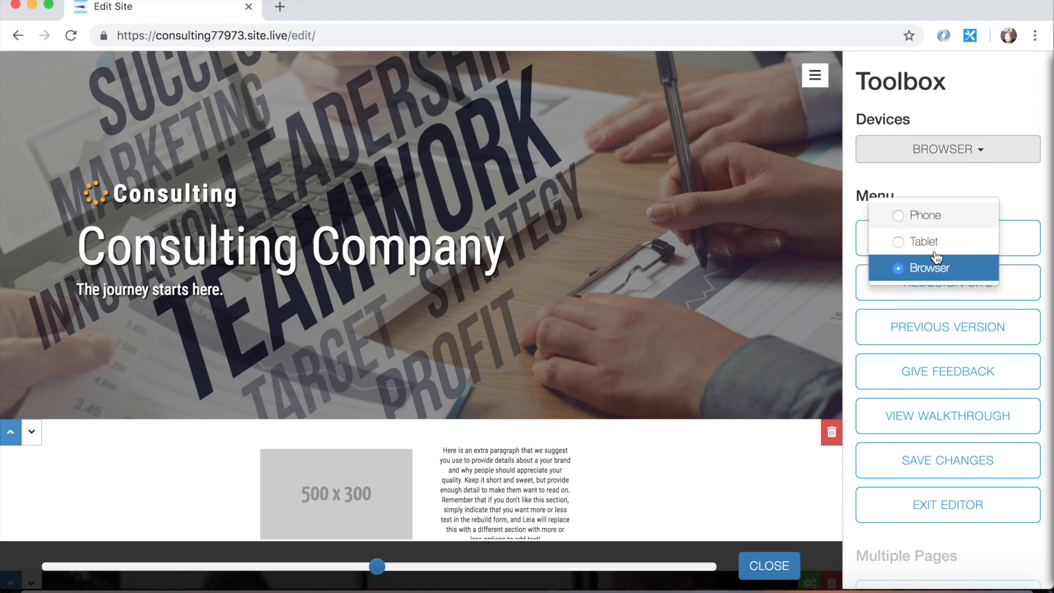
pyautogui.click(934, 219)
pyautogui.scroll(-2, 444, 307)
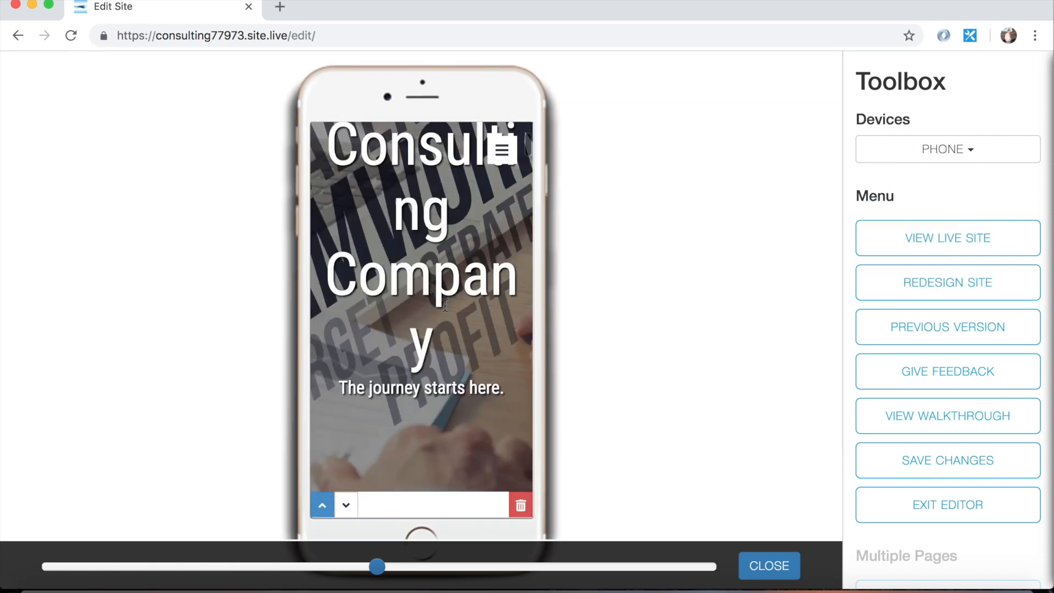
pyautogui.scroll(2, 445, 307)
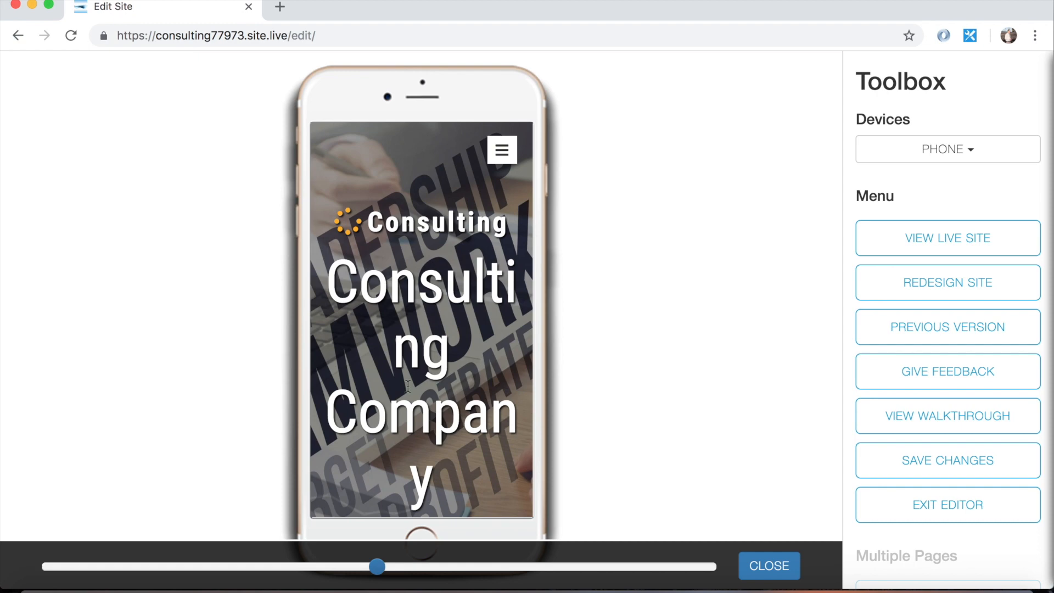
pyautogui.moveTo(377, 567)
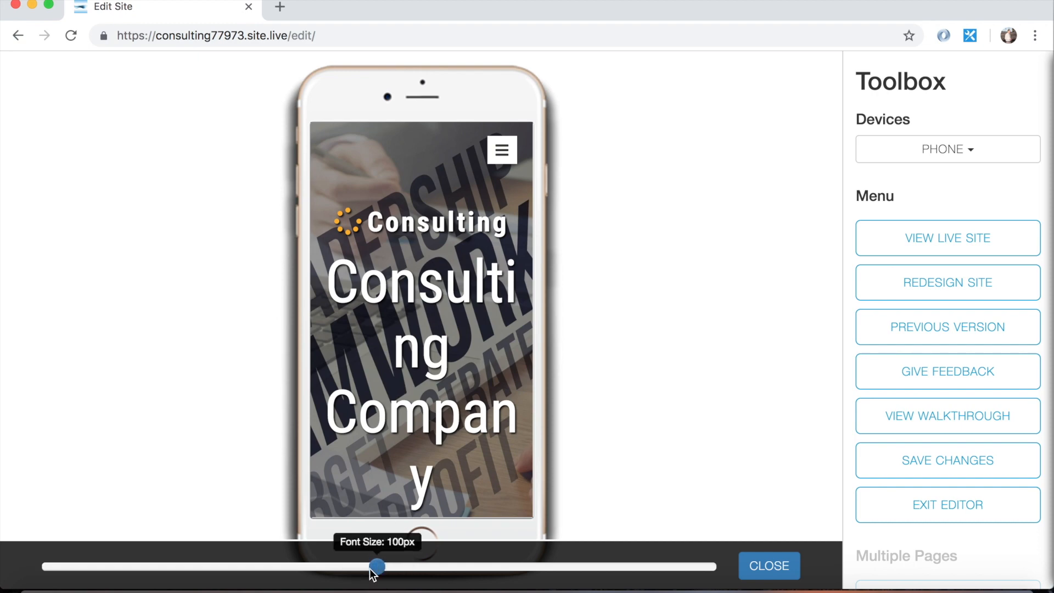
pyautogui.moveTo(375, 567); pyautogui.dragTo(306, 568)
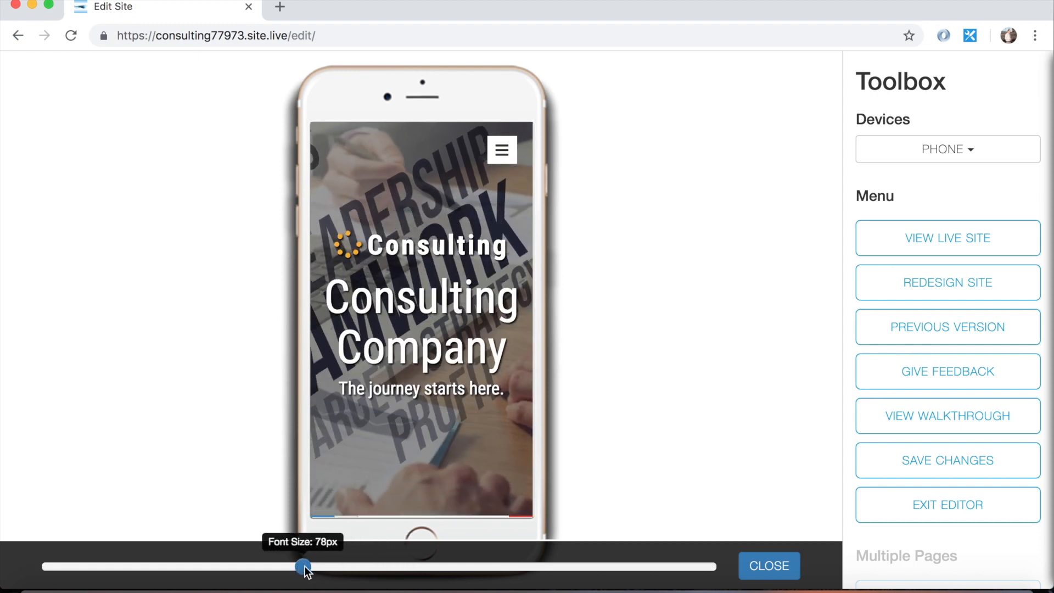
# Check the tablet preview, then return to the full browser-width preview.
pyautogui.click(948, 149)
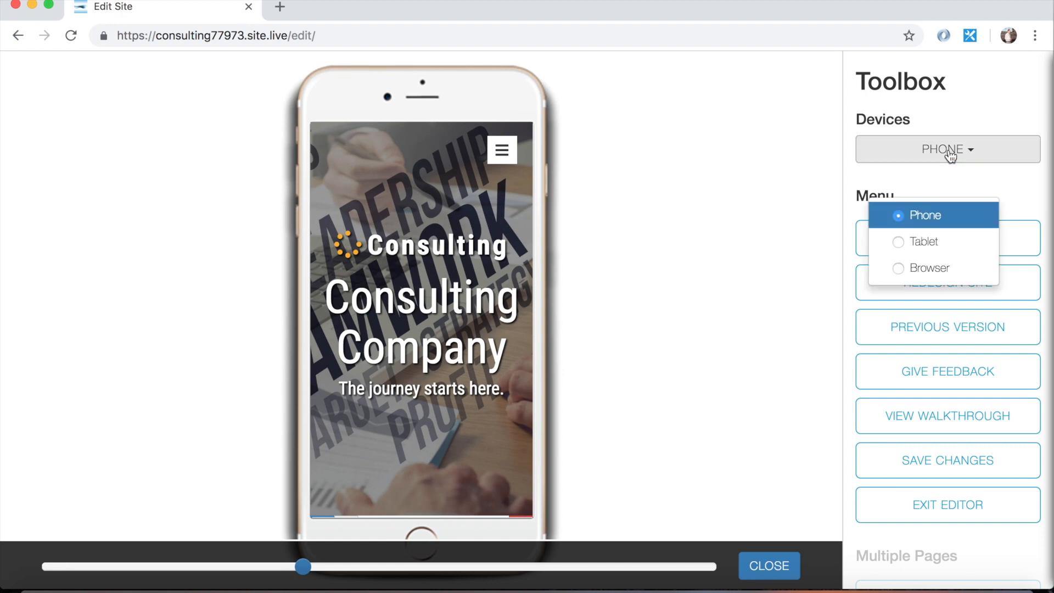
pyautogui.click(938, 244)
pyautogui.scroll(-10, 388, 263)
pyautogui.scroll(-10, 388, 263)
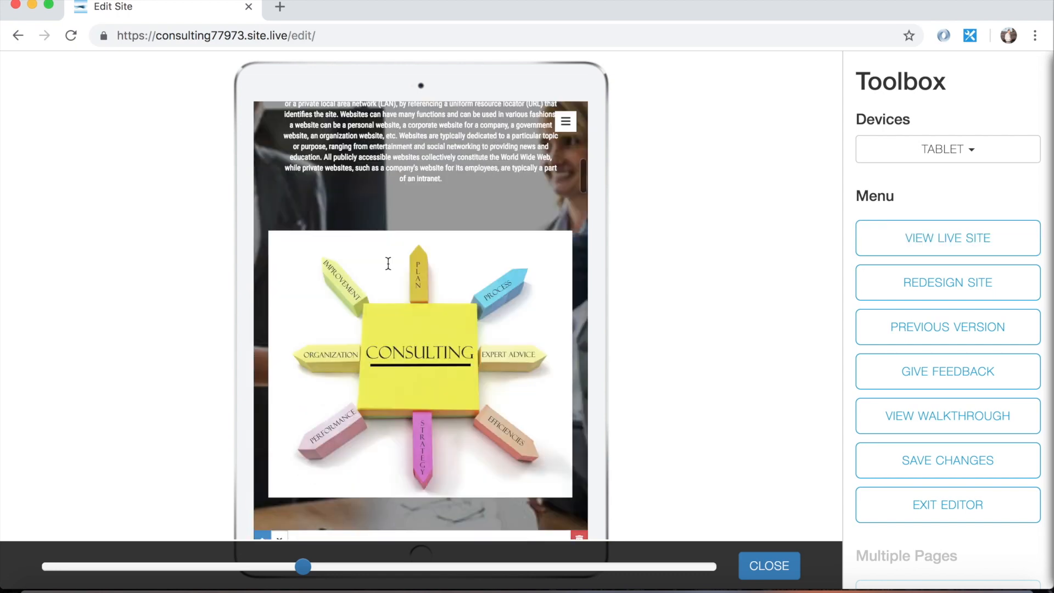
pyautogui.scroll(-2, 388, 262)
pyautogui.click(948, 149)
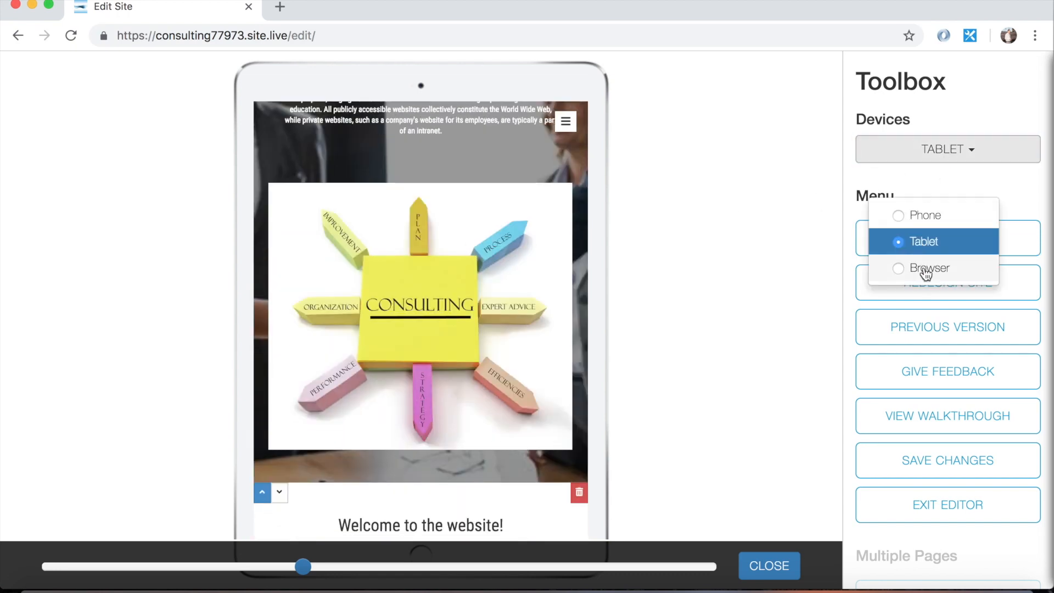
pyautogui.click(926, 270)
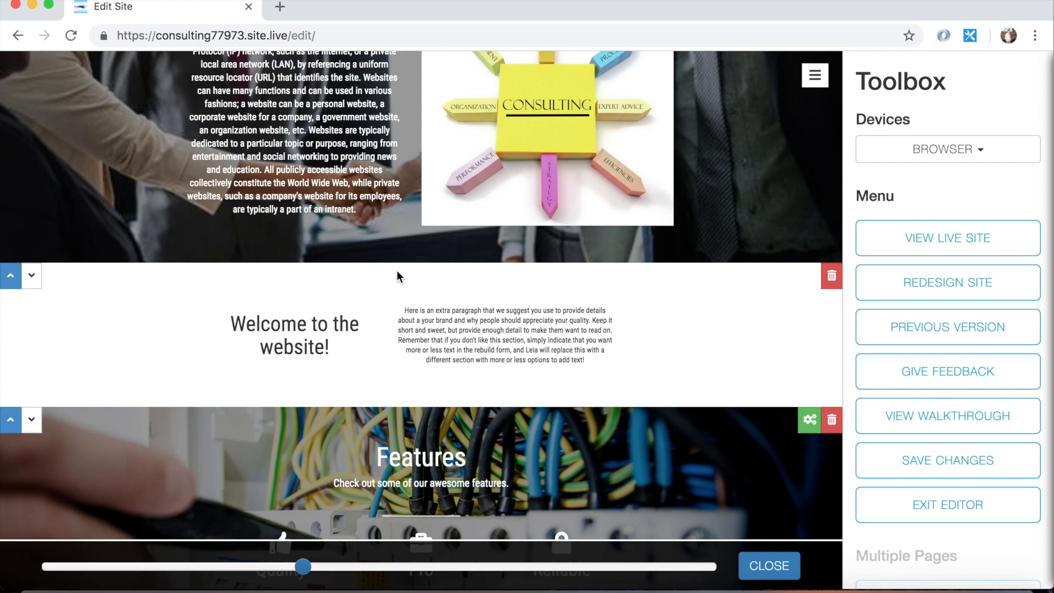
pyautogui.scroll(-3, 397, 271)
pyautogui.scroll(8, 381, 272)
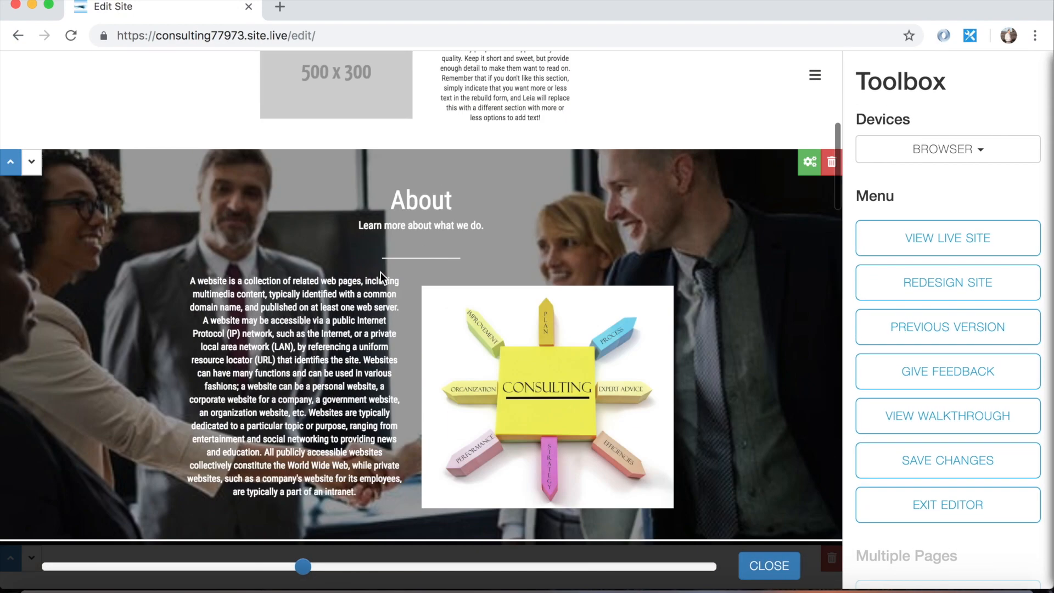
pyautogui.scroll(8, 381, 273)
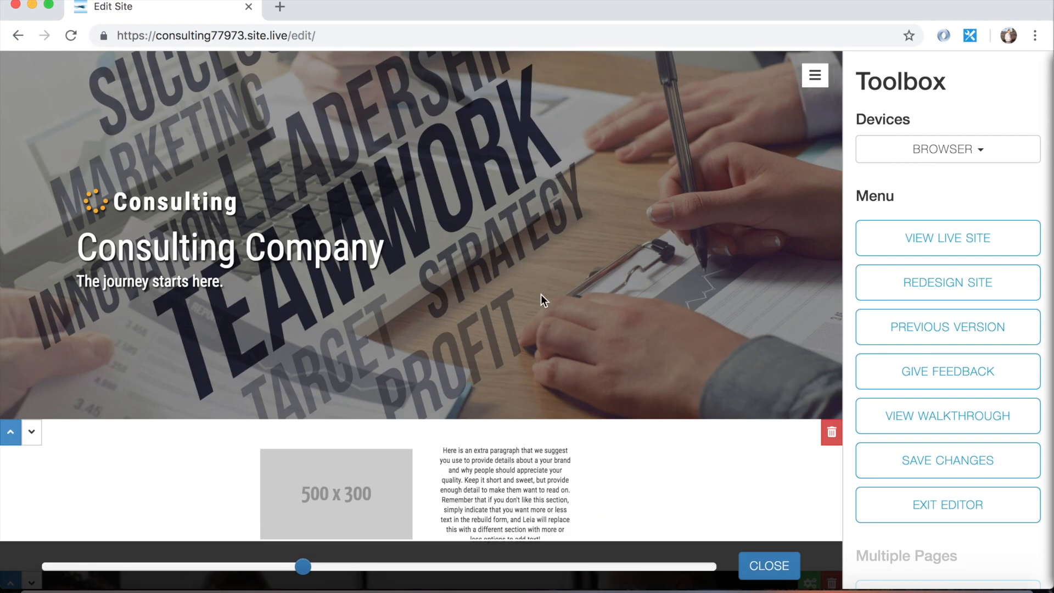
pyautogui.scroll(-5, 543, 294)
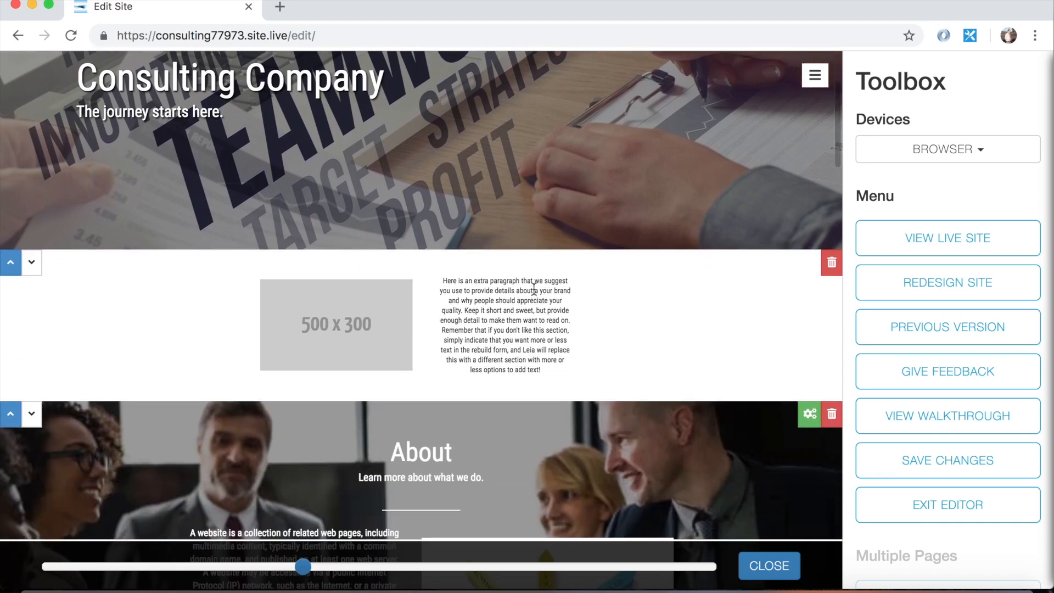
pyautogui.scroll(5, 534, 289)
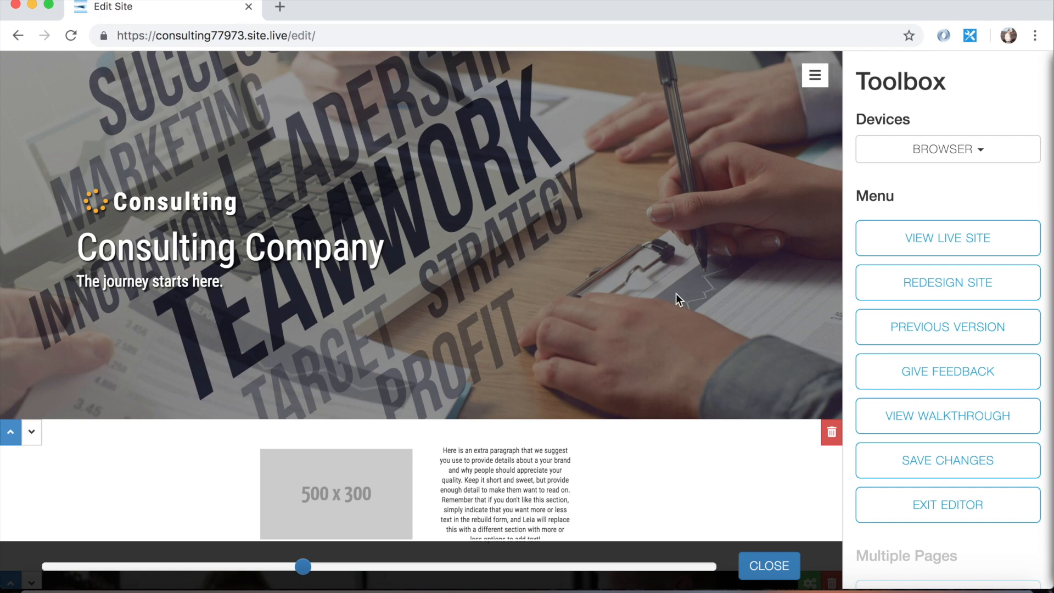
pyautogui.scroll(-4, 677, 293)
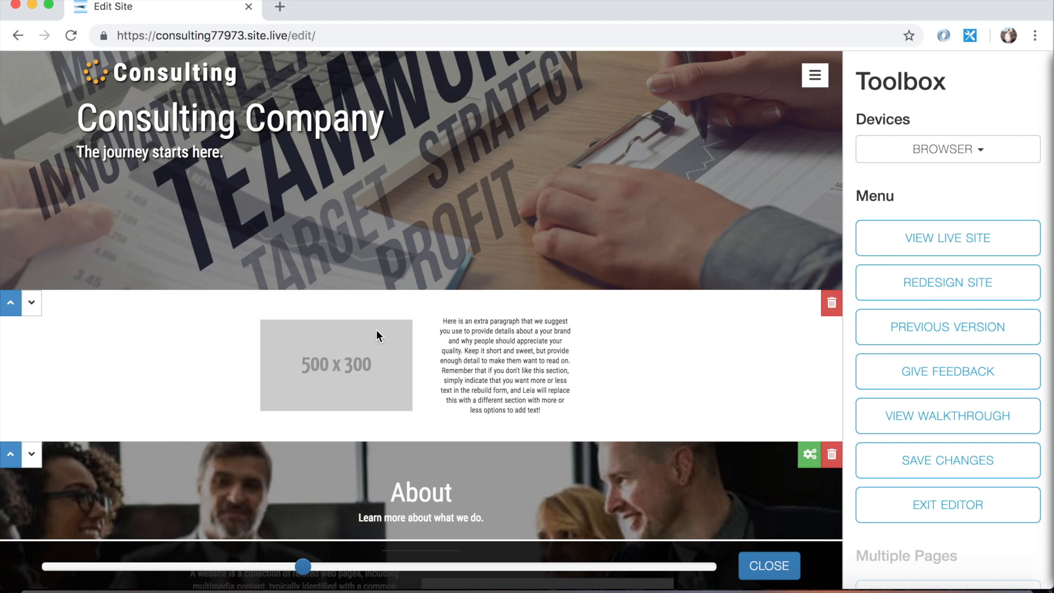
# Select the 500 x 300 placeholder in Edit Images and browse online stock photos for a replacement.
pyautogui.click(334, 354)
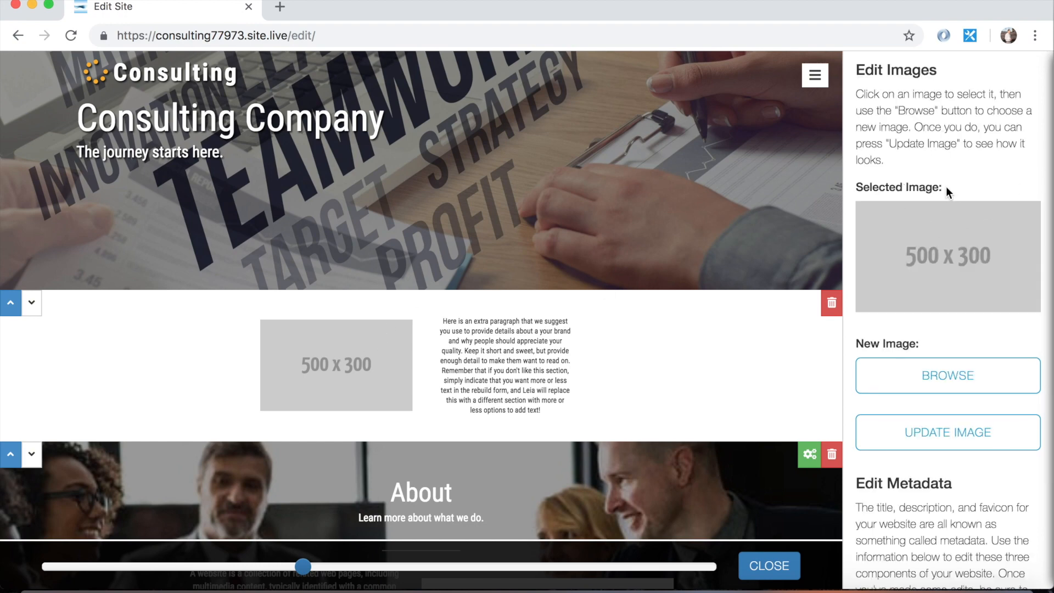
pyautogui.click(819, 245)
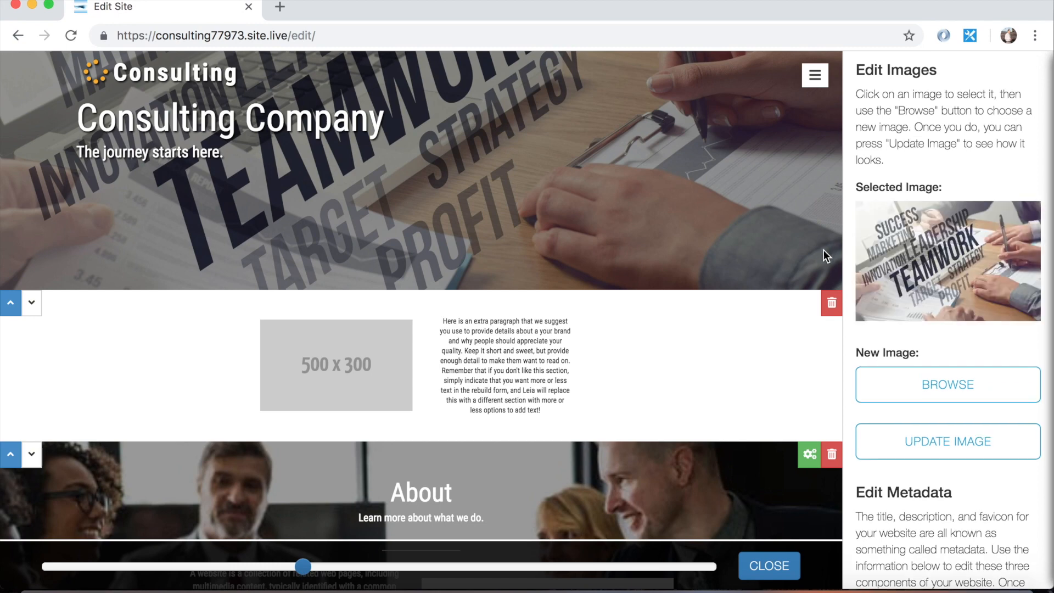
pyautogui.click(307, 392)
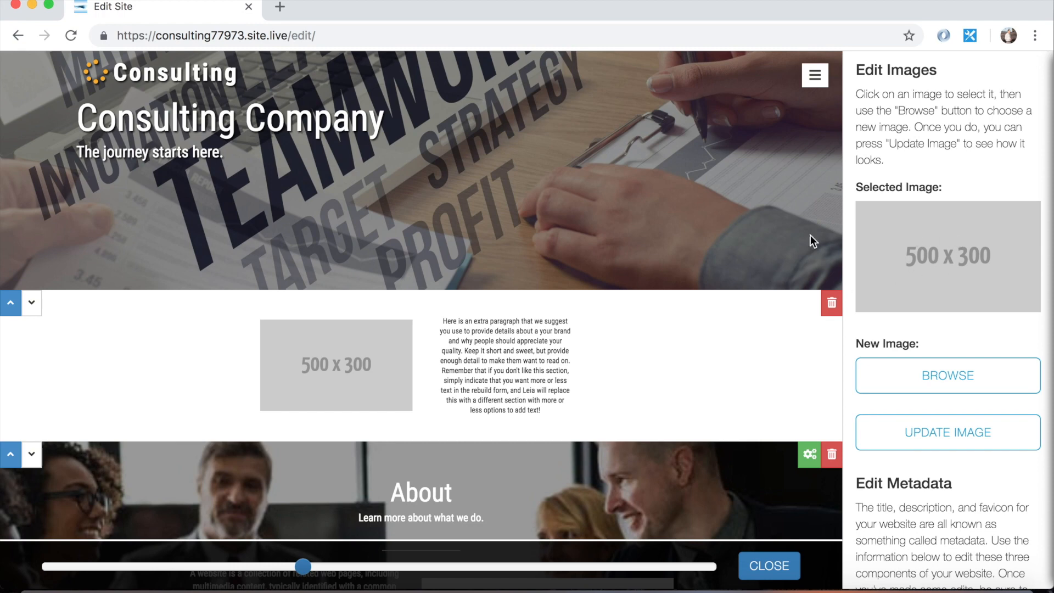
pyautogui.click(942, 378)
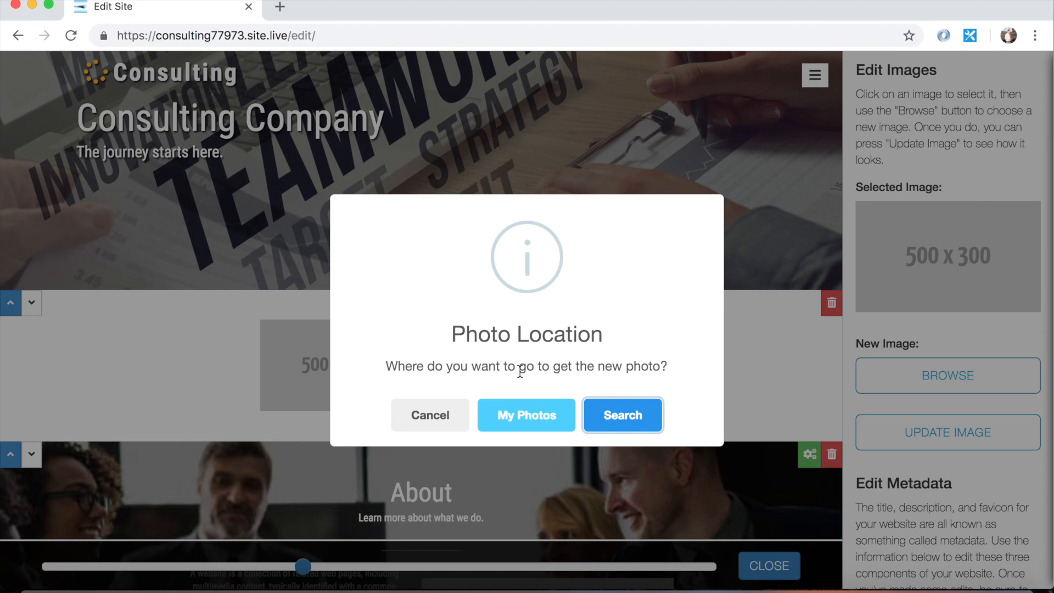
pyautogui.click(625, 426)
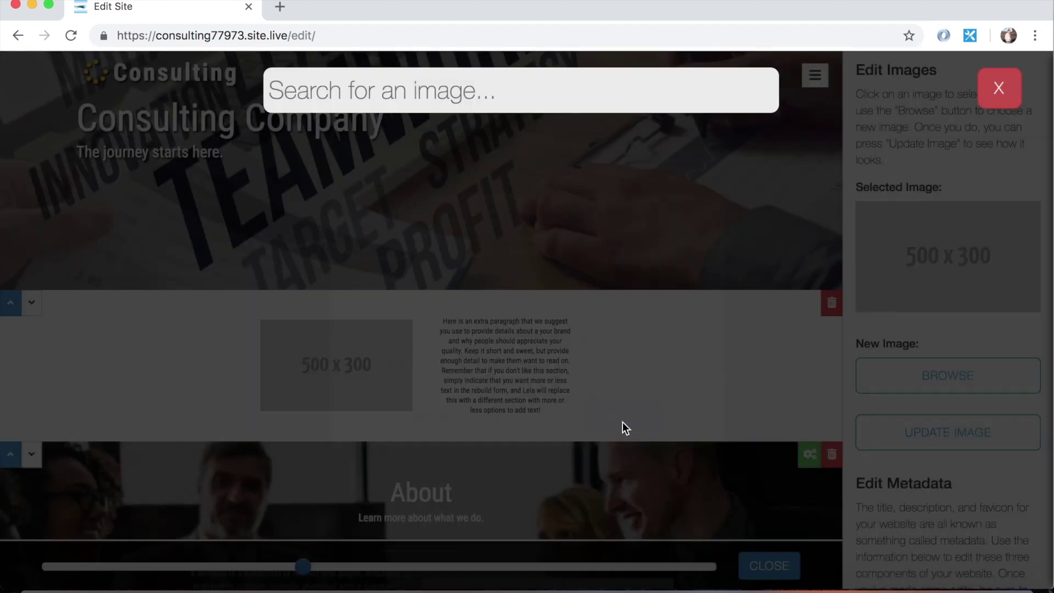
# Search stock photos for 'consulting' and use the team meeting photo as the new image.
pyautogui.click(458, 91)
pyautogui.write('cons')
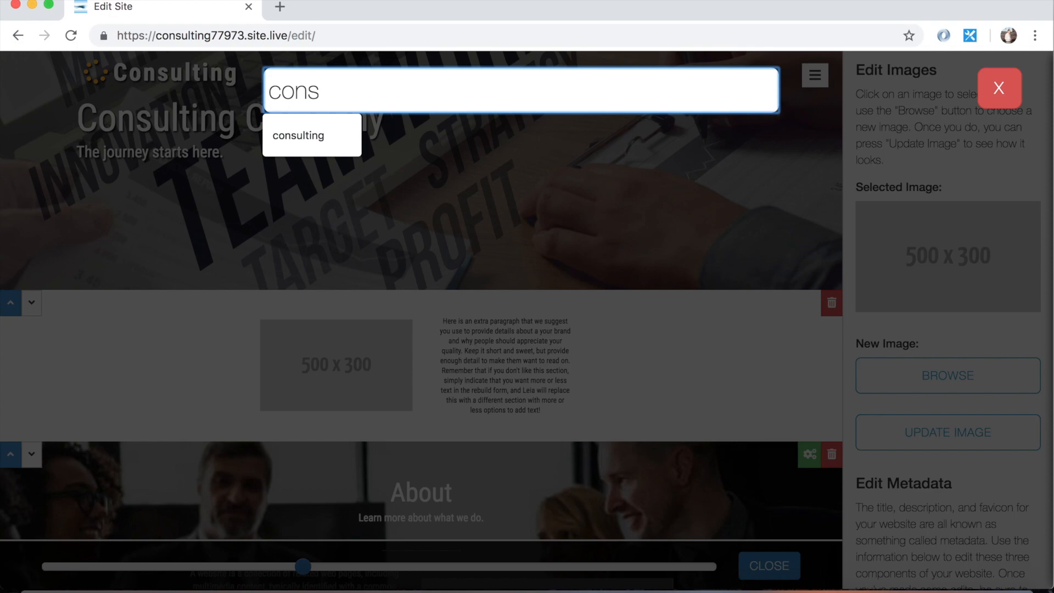
pyautogui.press('Down')
pyautogui.press('Return')
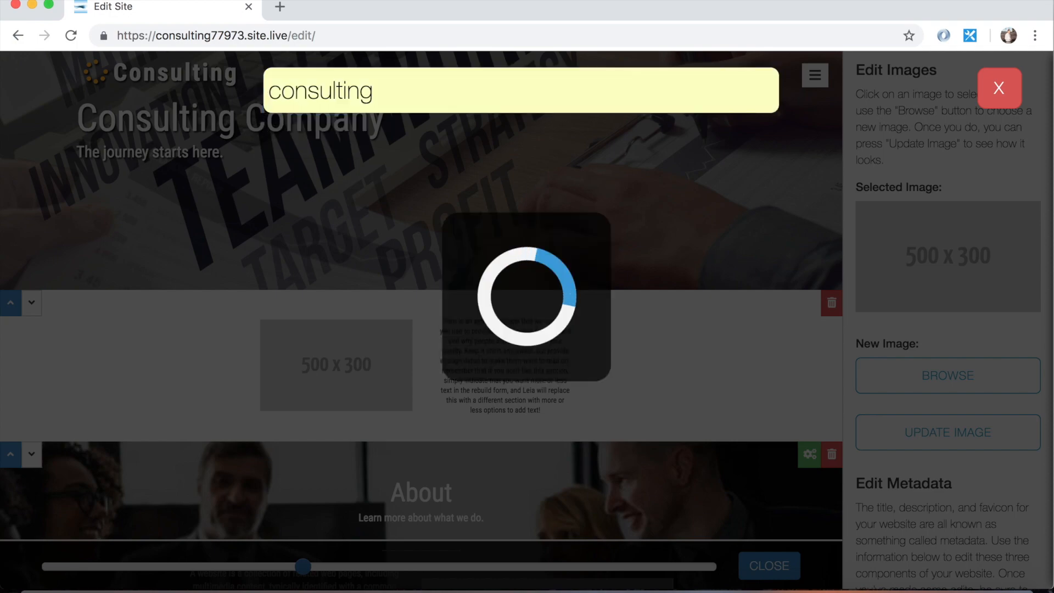
pyautogui.scroll(-5, 451, 302)
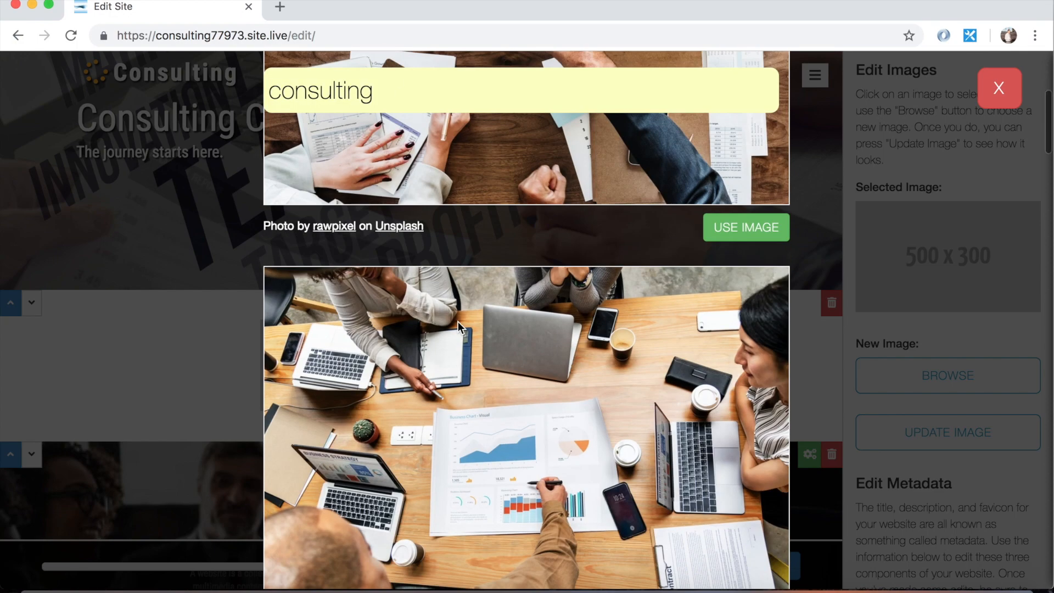
pyautogui.scroll(-5, 474, 334)
pyautogui.scroll(-3, 474, 333)
pyautogui.scroll(-5, 474, 333)
pyautogui.scroll(-5, 474, 334)
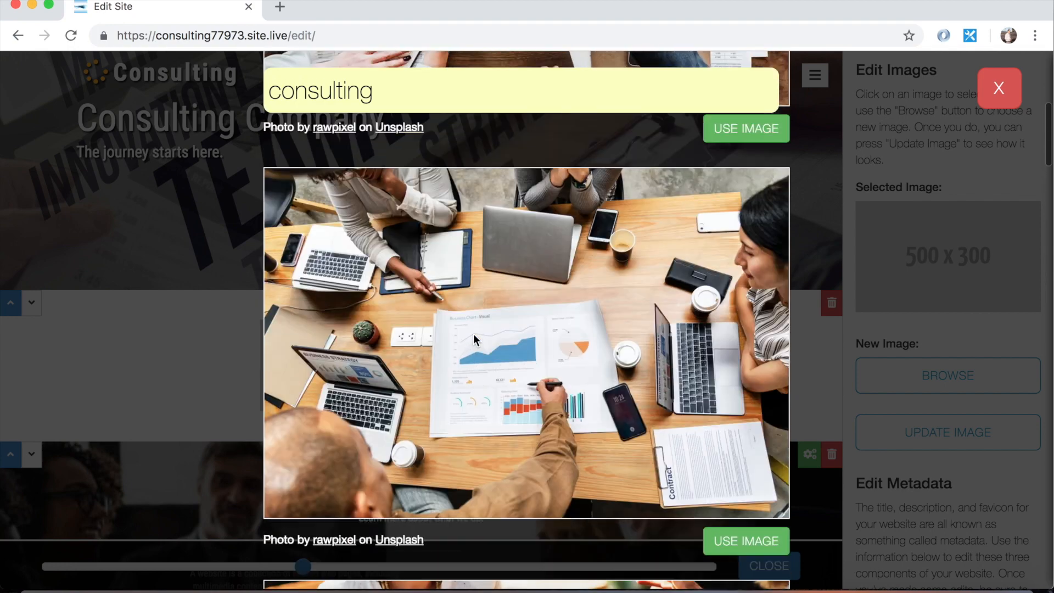
pyautogui.scroll(3, 474, 334)
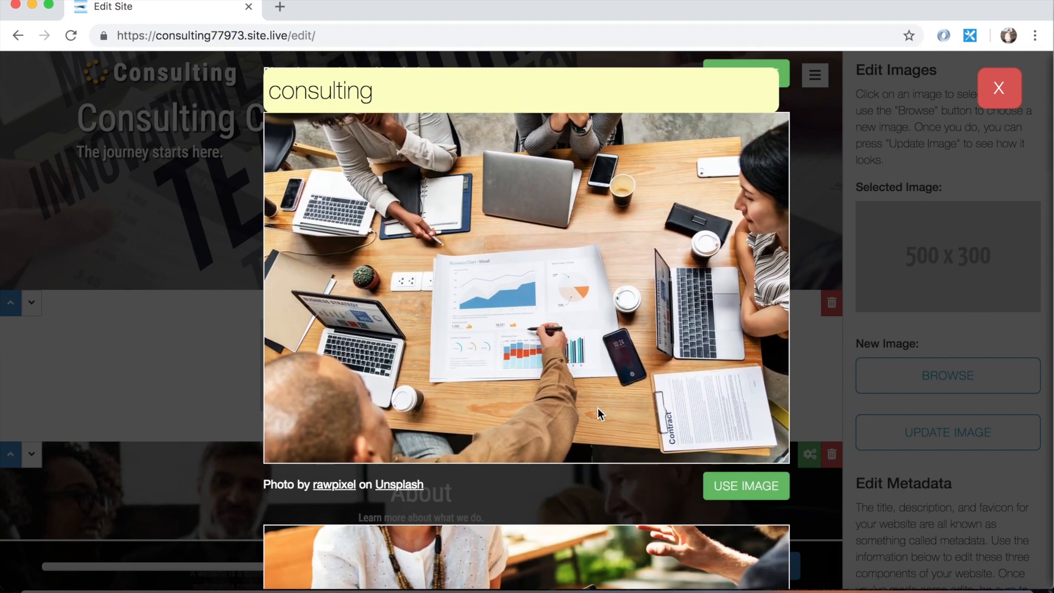
pyautogui.click(740, 491)
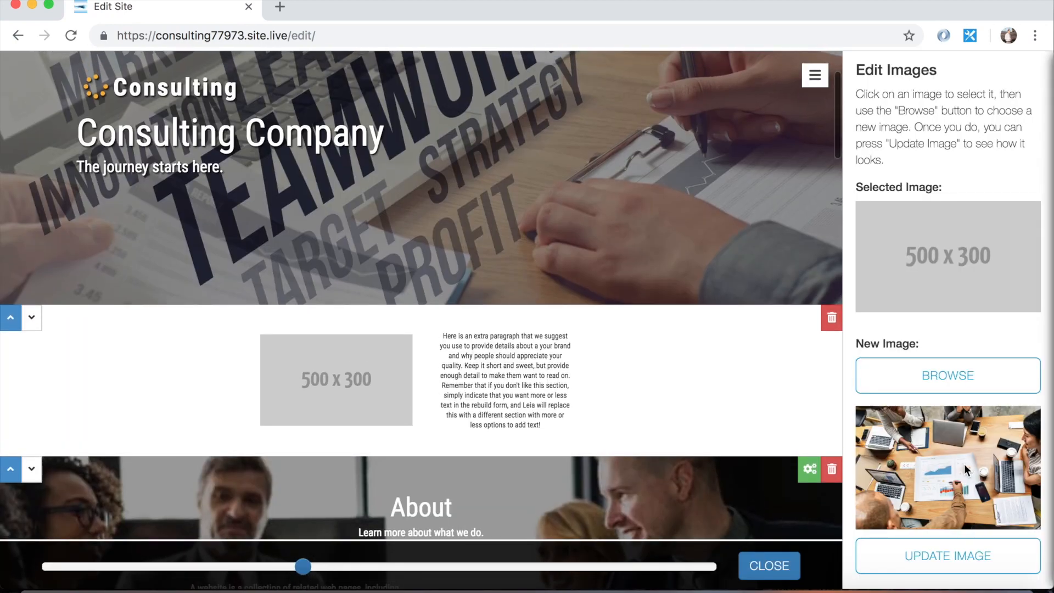
pyautogui.scroll(-3, 965, 464)
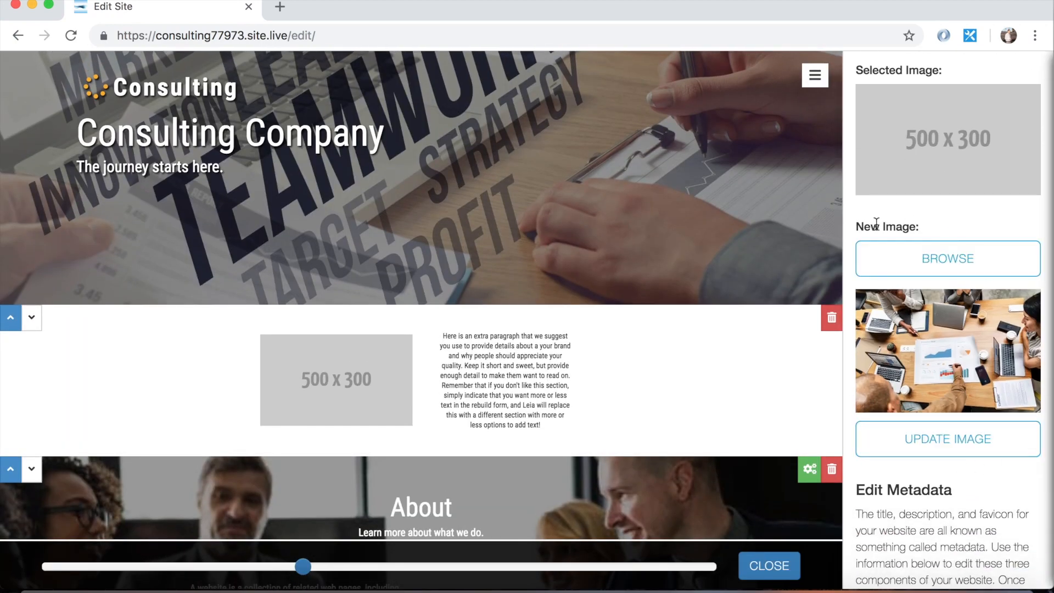
# Update the placeholder with the office meeting photo, undo it, then apply it again.
pyautogui.click(950, 445)
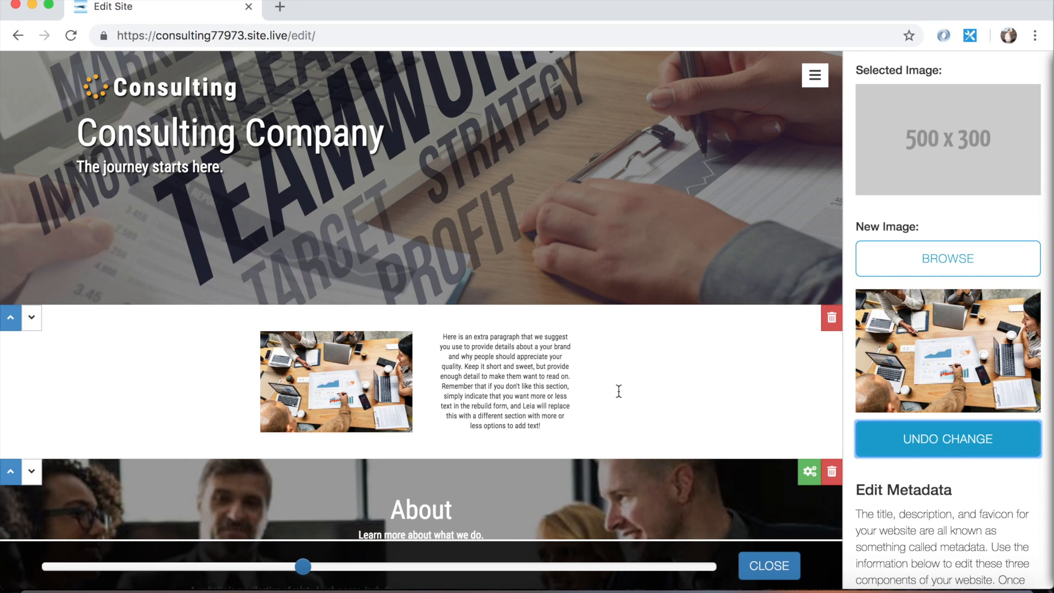
pyautogui.click(941, 445)
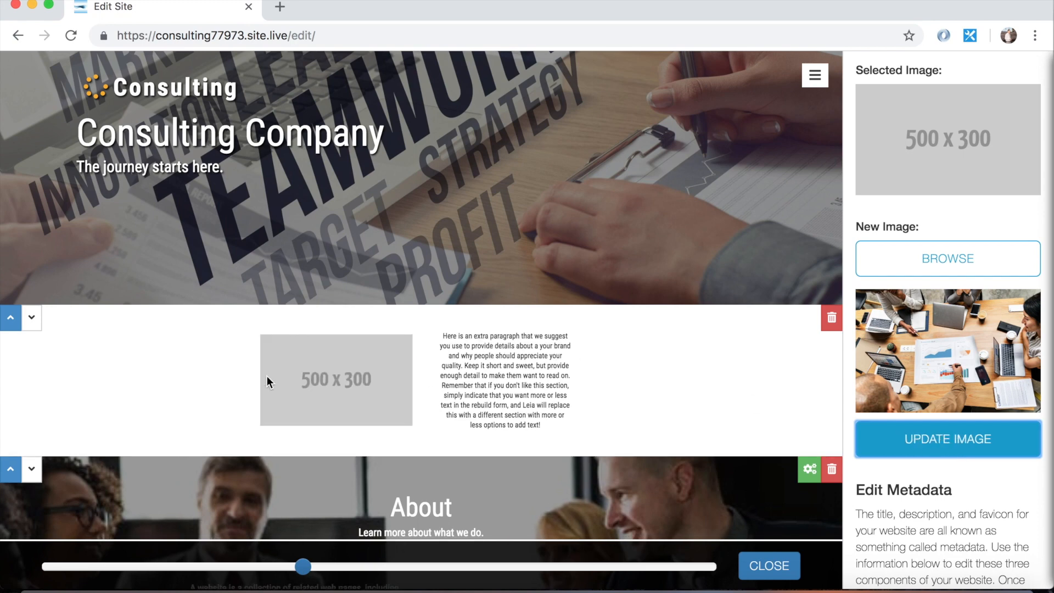
pyautogui.click(948, 439)
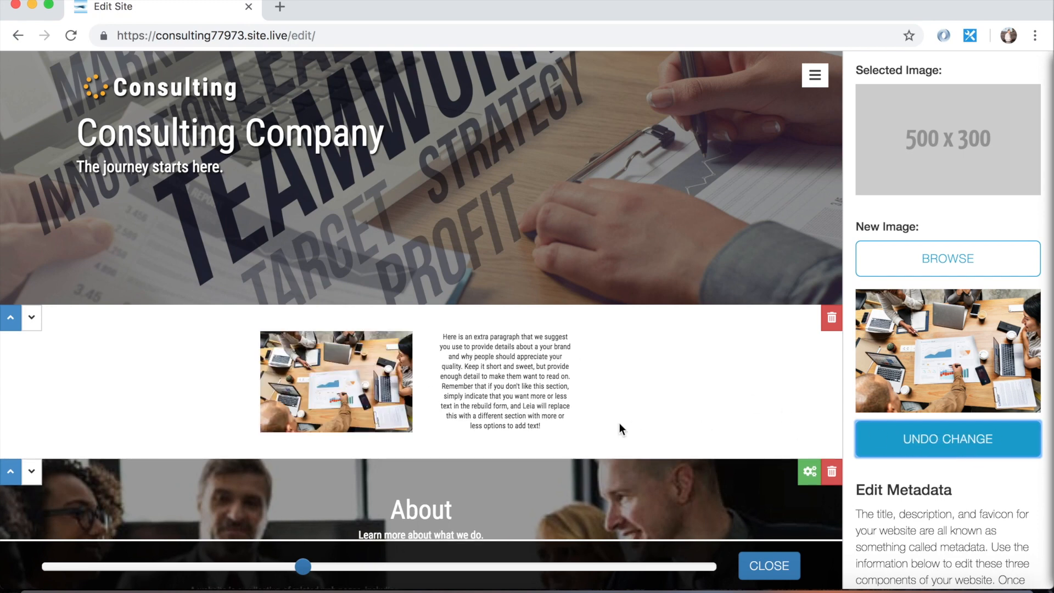
pyautogui.scroll(-3, 609, 419)
pyautogui.scroll(6, 608, 419)
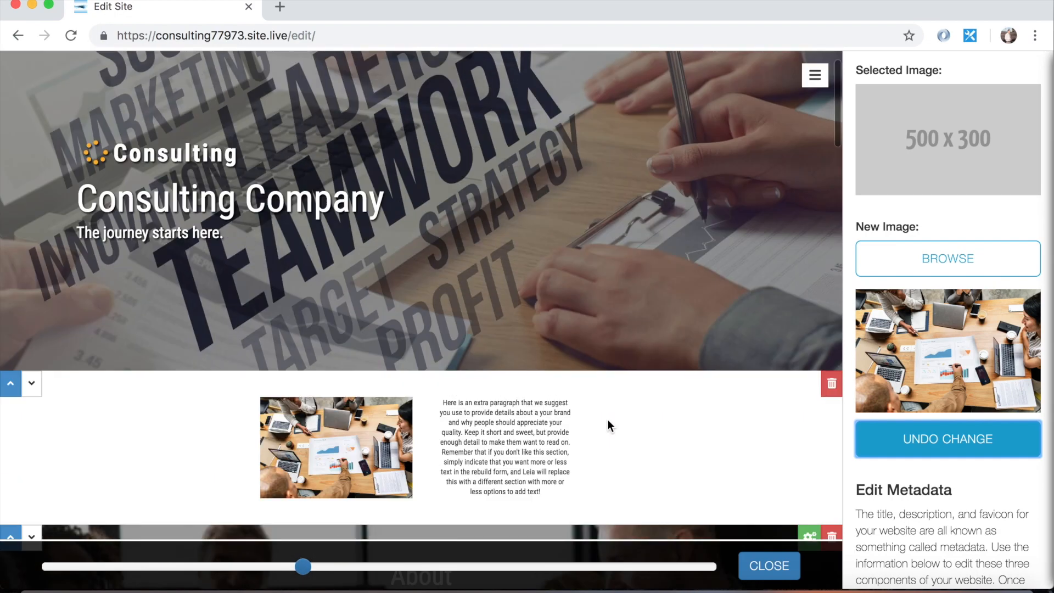
pyautogui.scroll(-5, 81, 306)
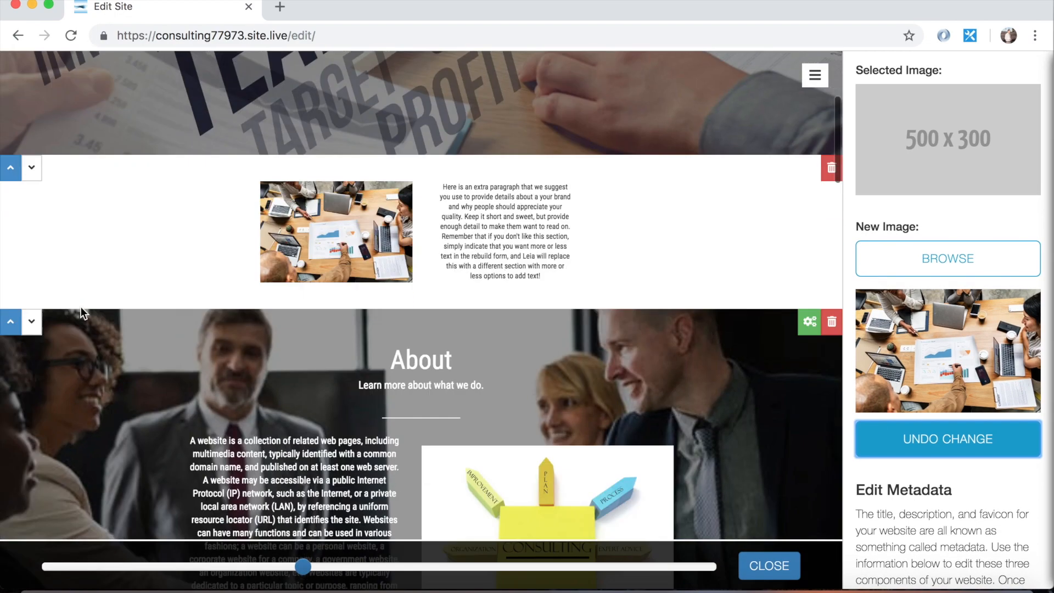
pyautogui.scroll(-5, 207, 335)
pyautogui.scroll(-4, 206, 335)
pyautogui.scroll(-3, 207, 335)
pyautogui.scroll(-3, 207, 335)
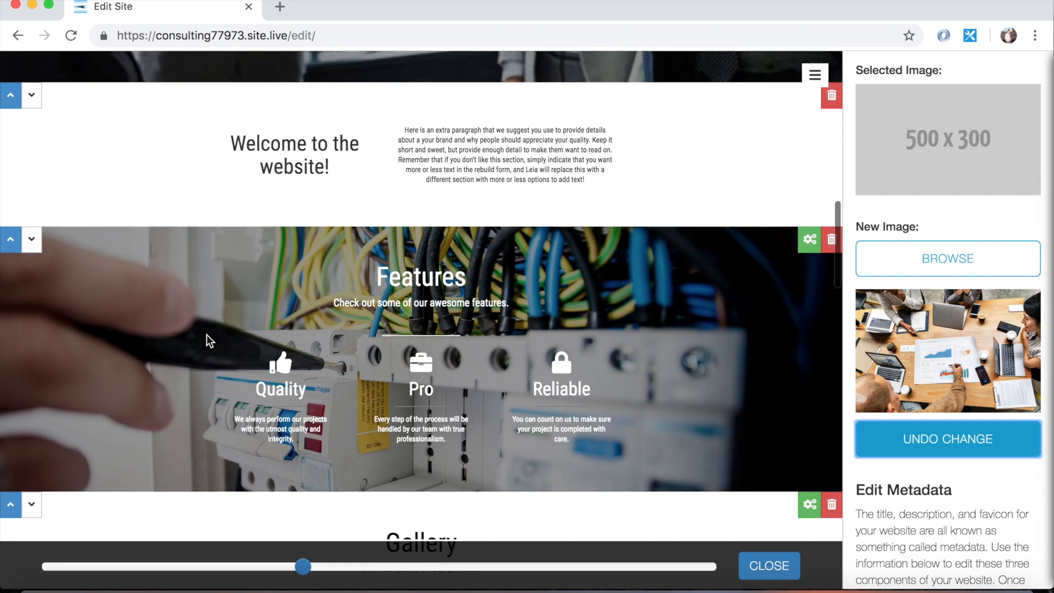
pyautogui.scroll(5, 183, 354)
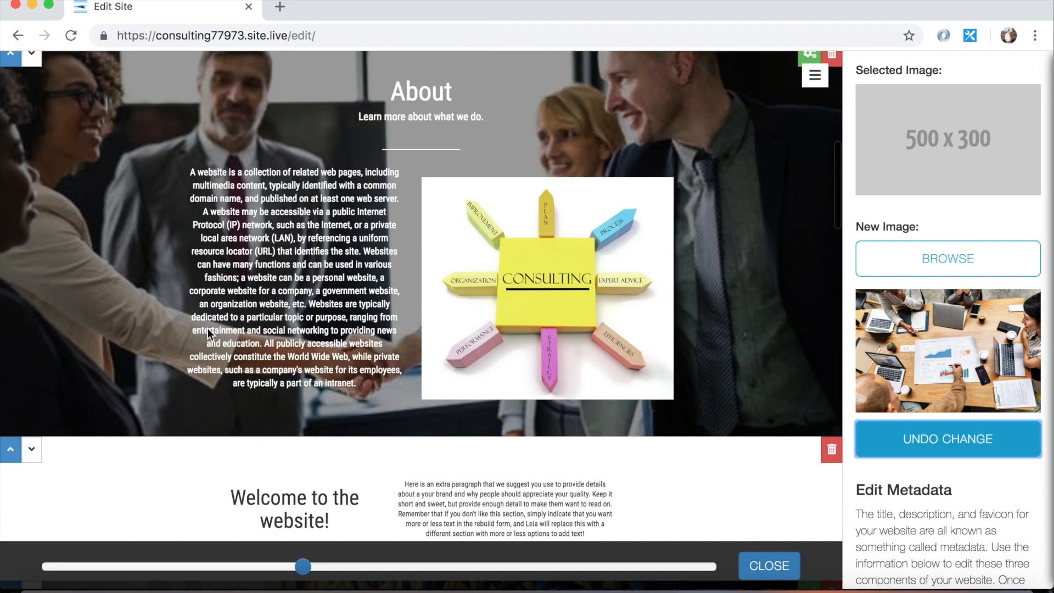
pyautogui.scroll(5, 165, 330)
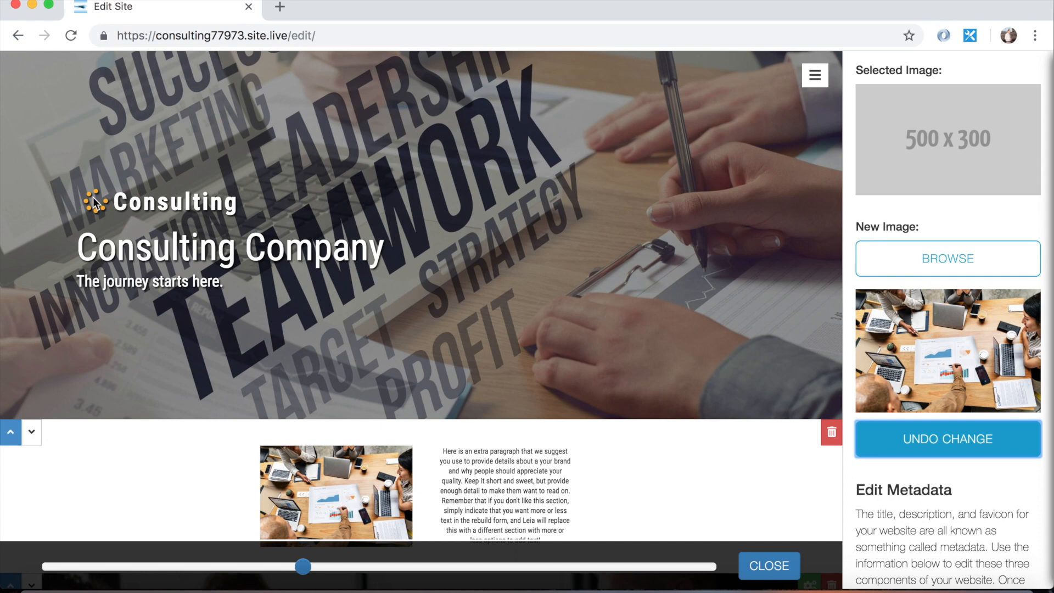
pyautogui.scroll(-1, 97, 201)
pyautogui.scroll(-1, 96, 202)
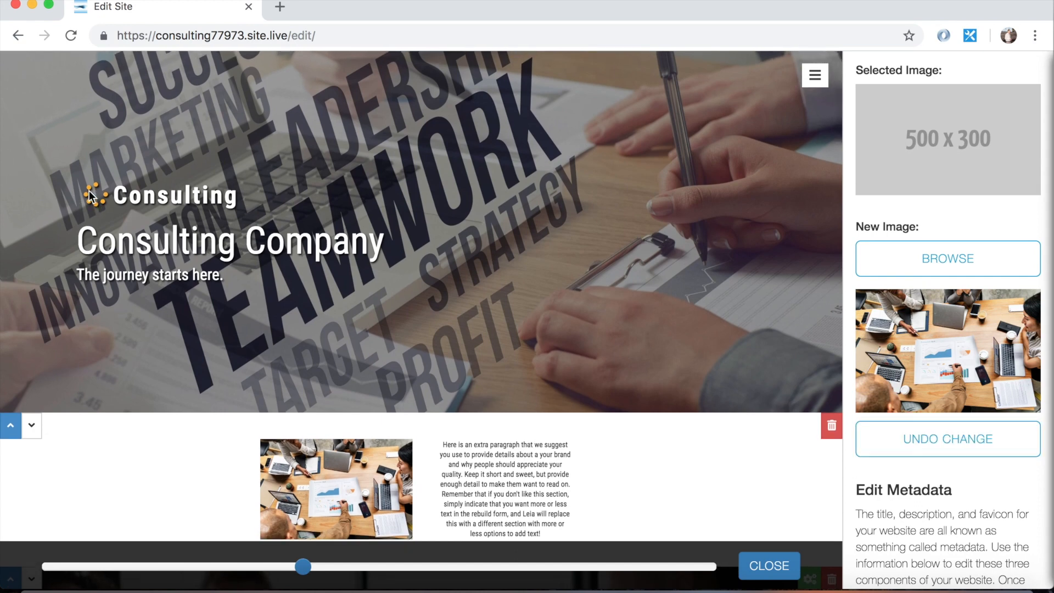
# Change the Consulting logo to the horizontal stacked-lines icon and close the picker.
pyautogui.click(91, 196)
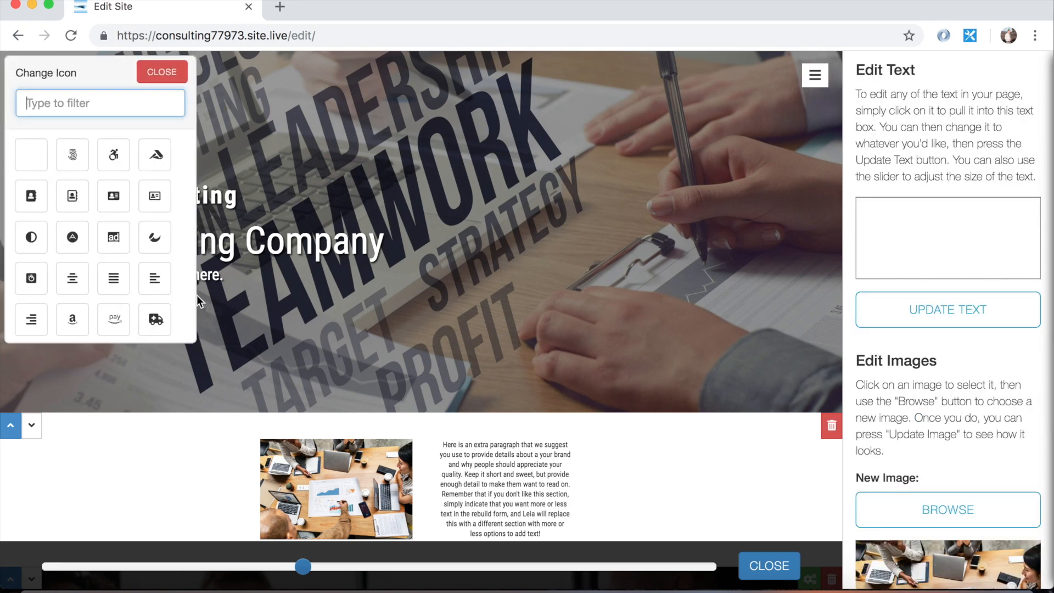
pyautogui.scroll(-3, 57, 239)
pyautogui.scroll(-3, 57, 238)
pyautogui.scroll(-3, 57, 238)
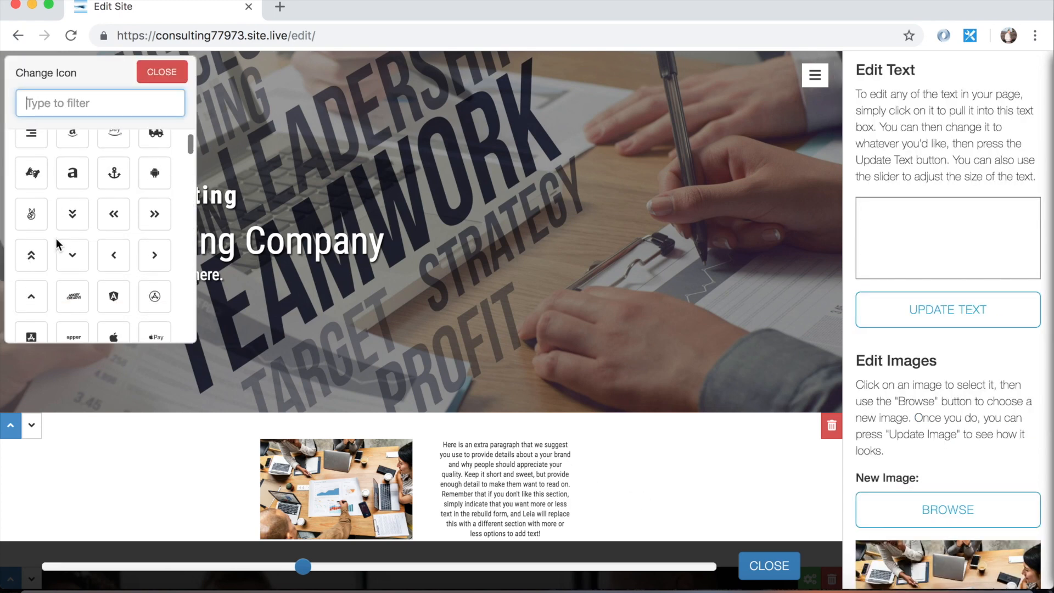
pyautogui.scroll(-3, 57, 238)
pyautogui.scroll(-3, 57, 242)
pyautogui.scroll(-3, 57, 242)
pyautogui.scroll(-3, 57, 243)
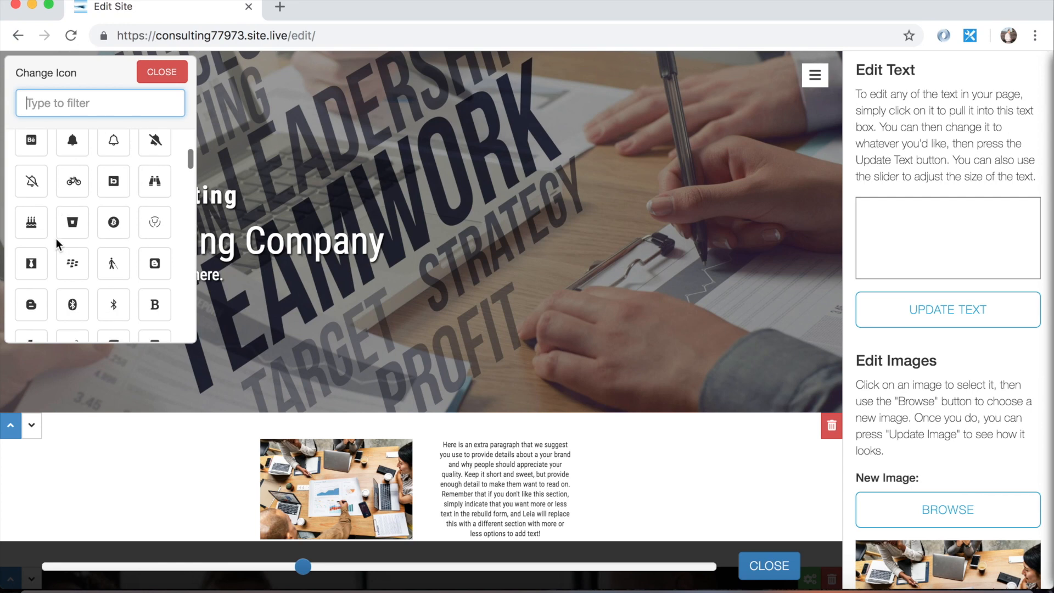
pyautogui.scroll(-3, 57, 243)
pyautogui.scroll(-3, 56, 243)
pyautogui.scroll(10, 56, 243)
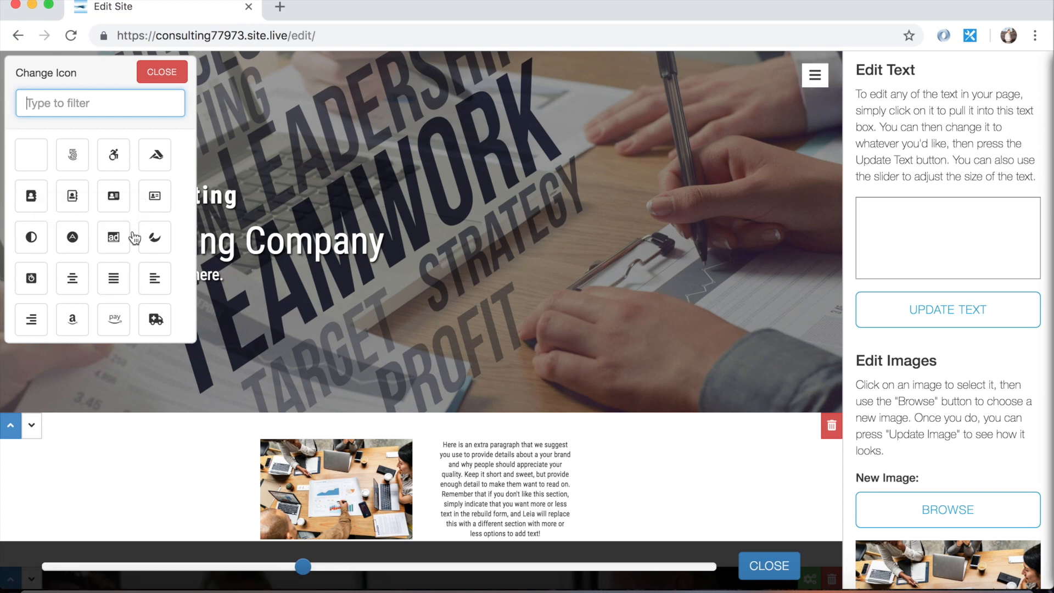
pyautogui.click(153, 279)
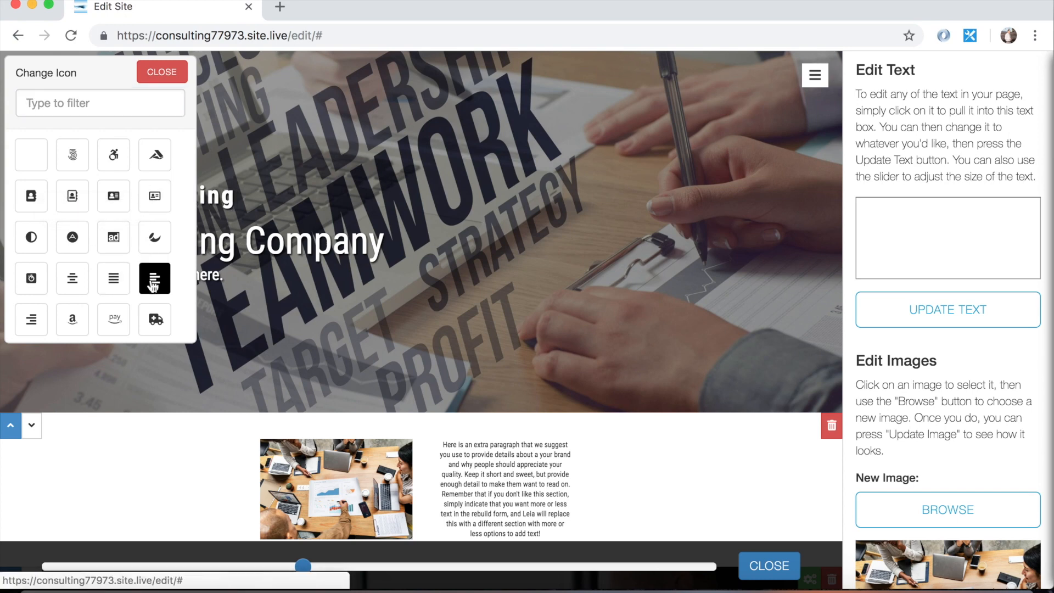
pyautogui.click(162, 74)
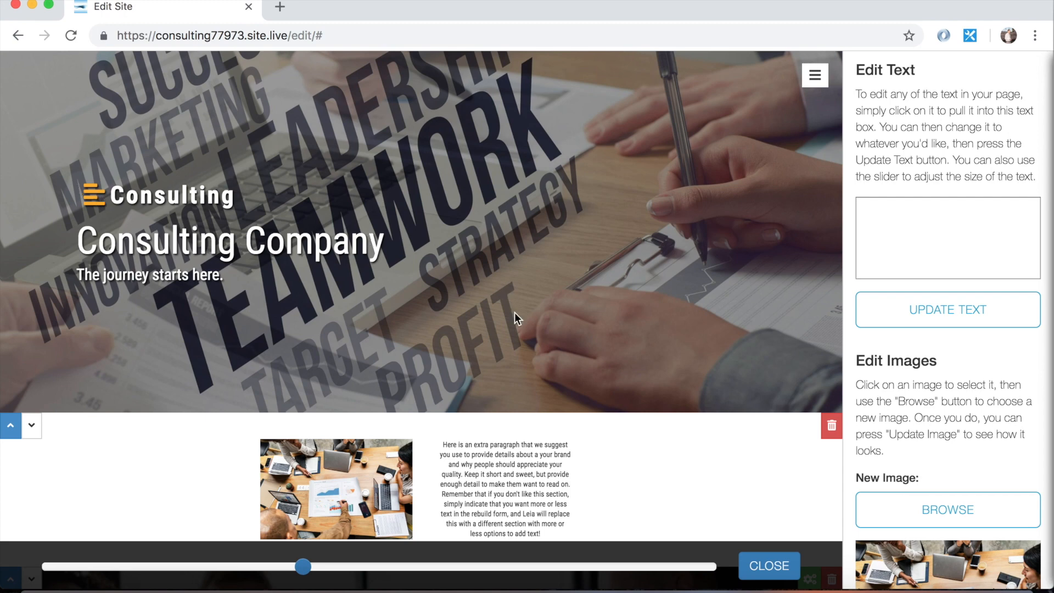
pyautogui.scroll(-4, 241, 321)
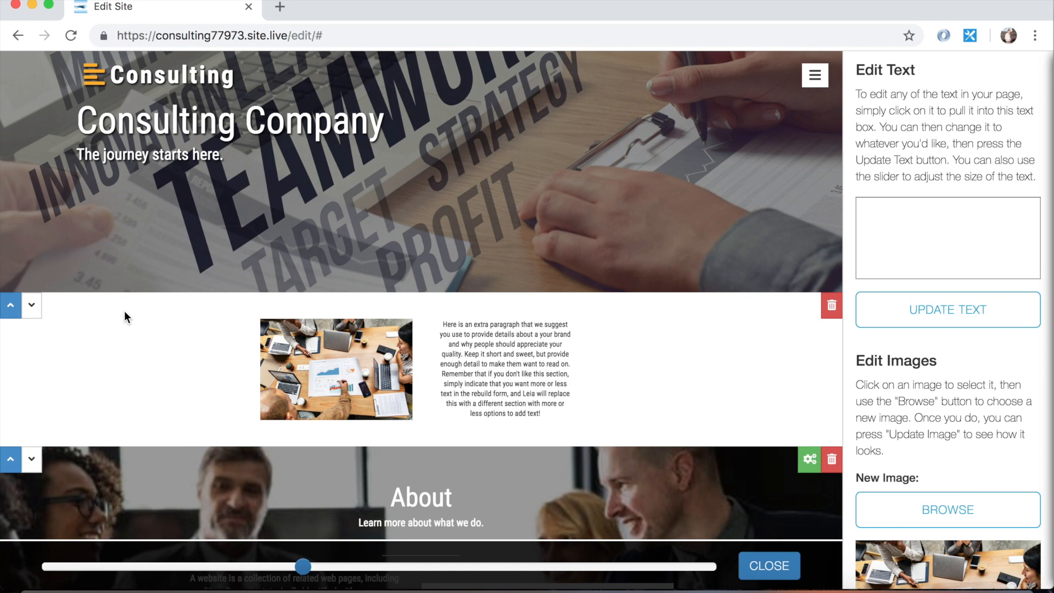
pyautogui.scroll(-5, 131, 351)
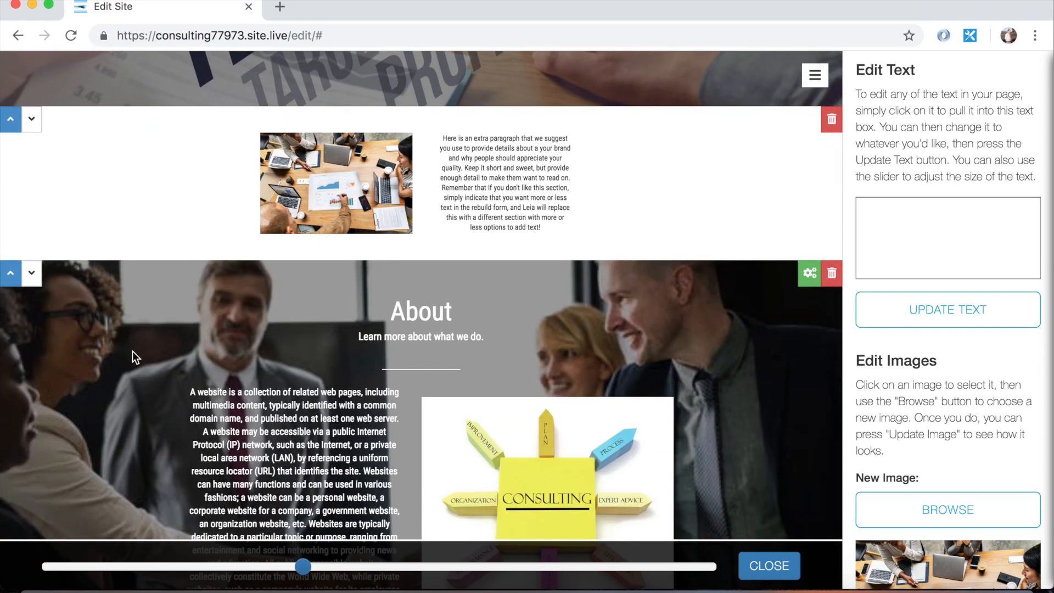
pyautogui.scroll(-2, 133, 351)
pyautogui.scroll(2, 53, 155)
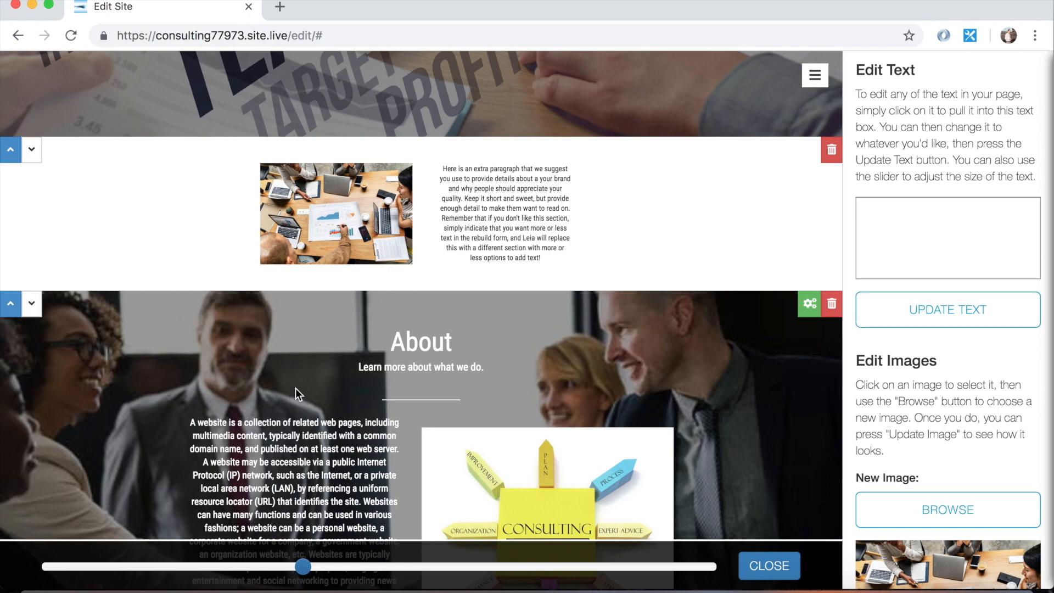
pyautogui.click(11, 304)
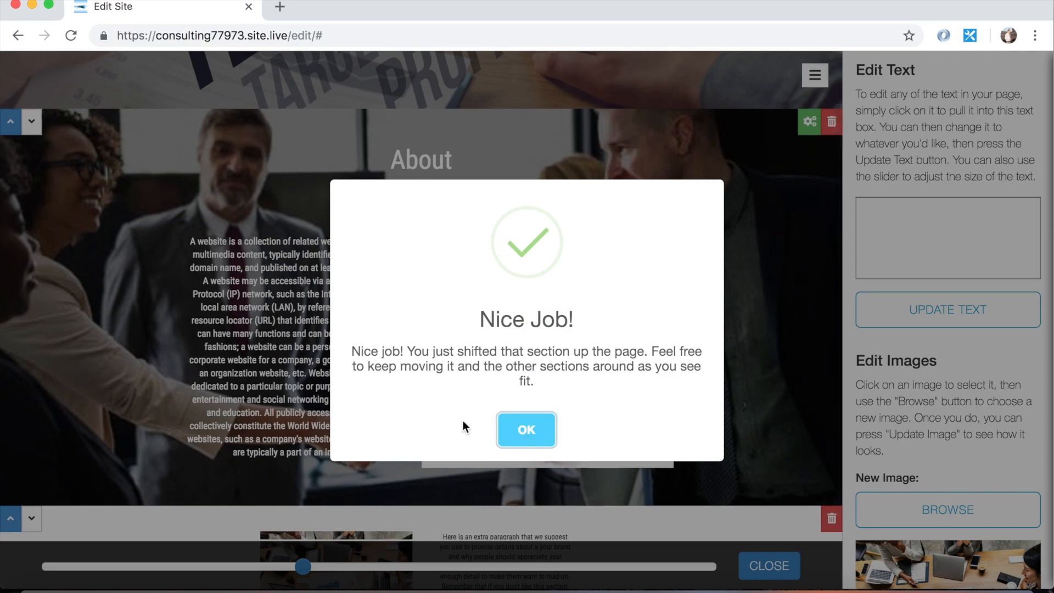
pyautogui.click(521, 431)
pyautogui.scroll(8, 213, 342)
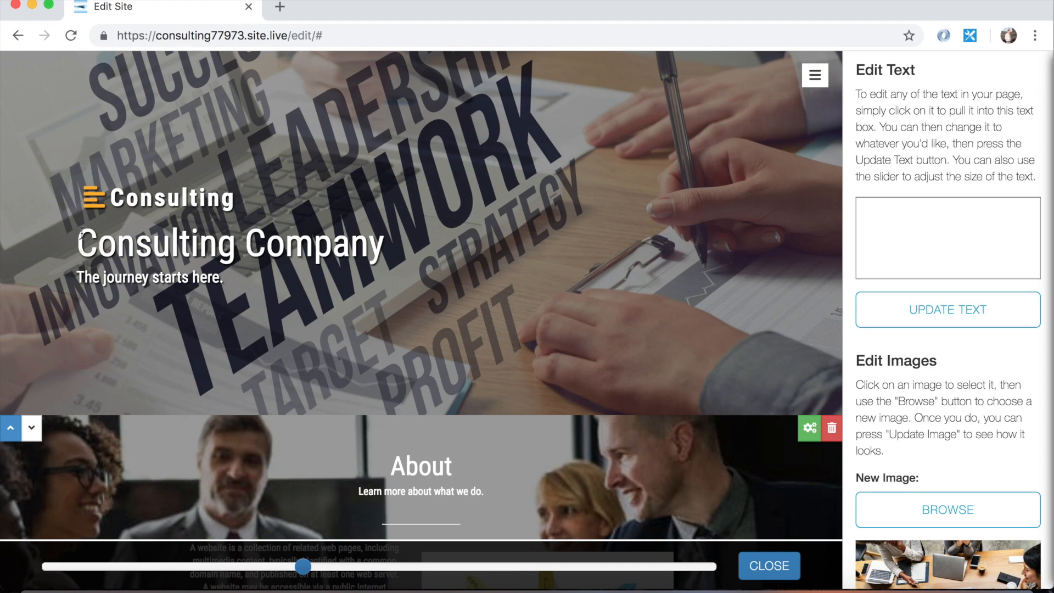
pyautogui.scroll(-4, 426, 254)
pyautogui.scroll(-1, 427, 256)
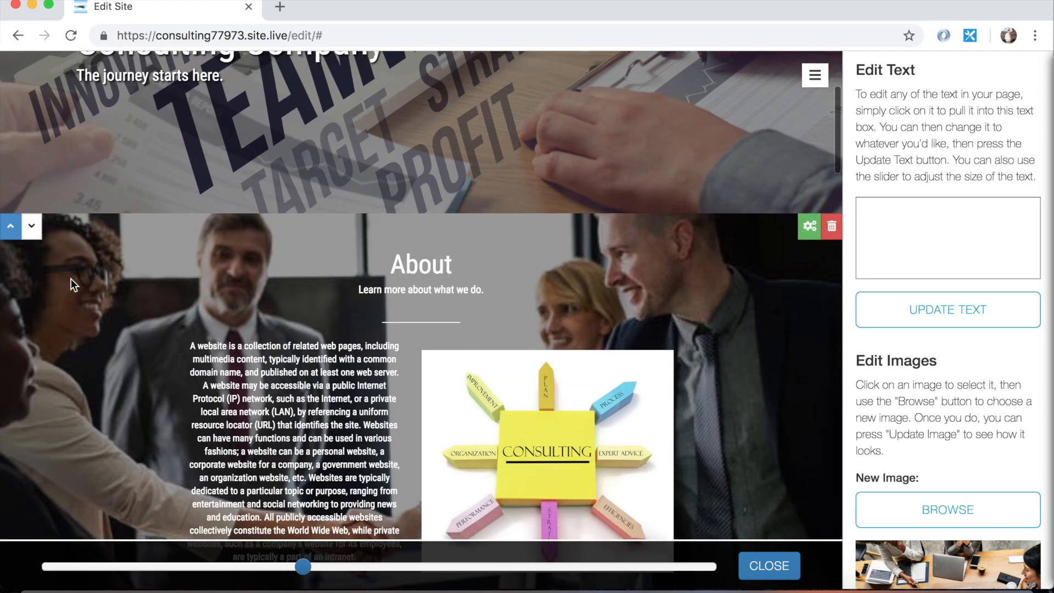
pyautogui.scroll(-3, 207, 262)
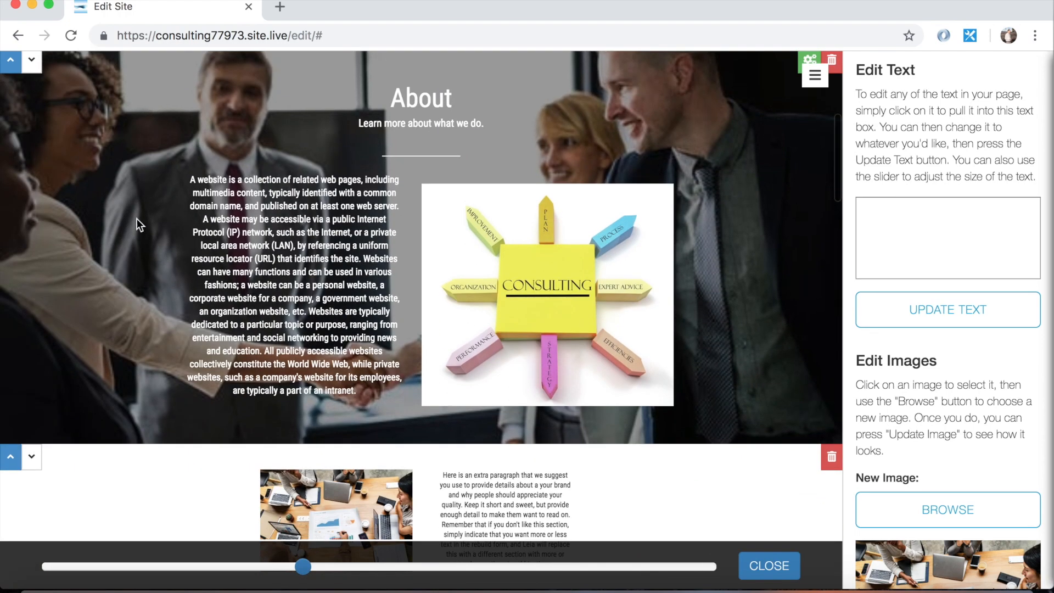
pyautogui.click(31, 107)
pyautogui.scroll(-5, 133, 246)
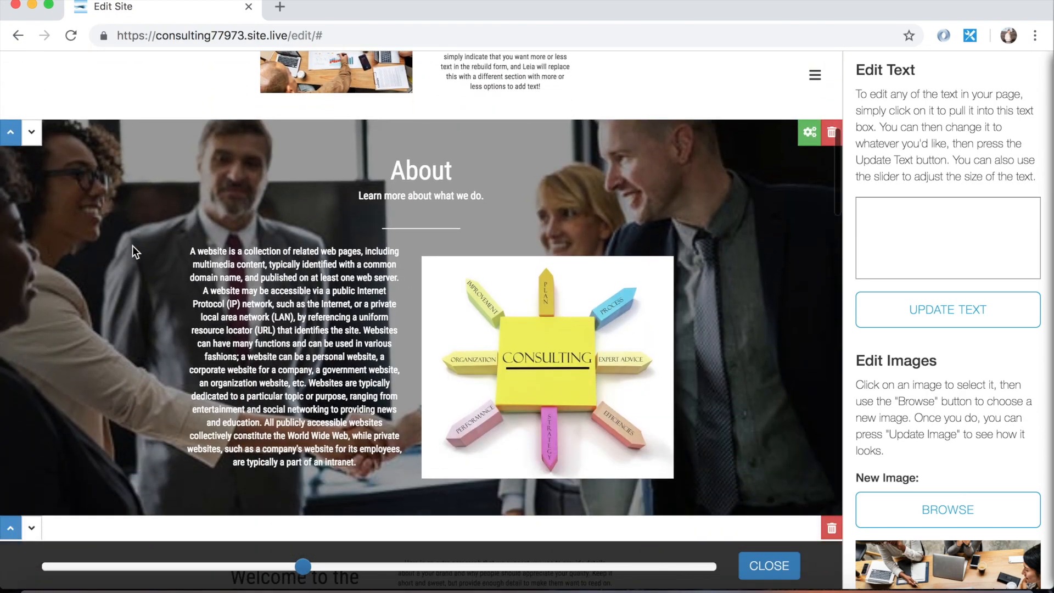
pyautogui.scroll(-5, 133, 245)
pyautogui.scroll(-5, 133, 246)
pyautogui.scroll(-5, 133, 246)
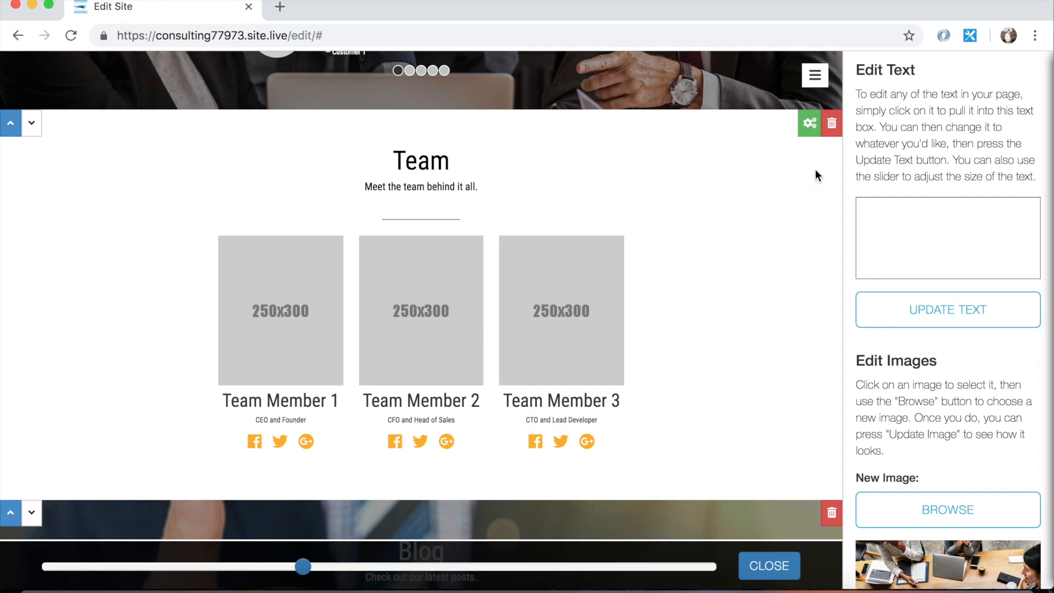
pyautogui.scroll(-3, 692, 266)
pyautogui.scroll(-3, 692, 265)
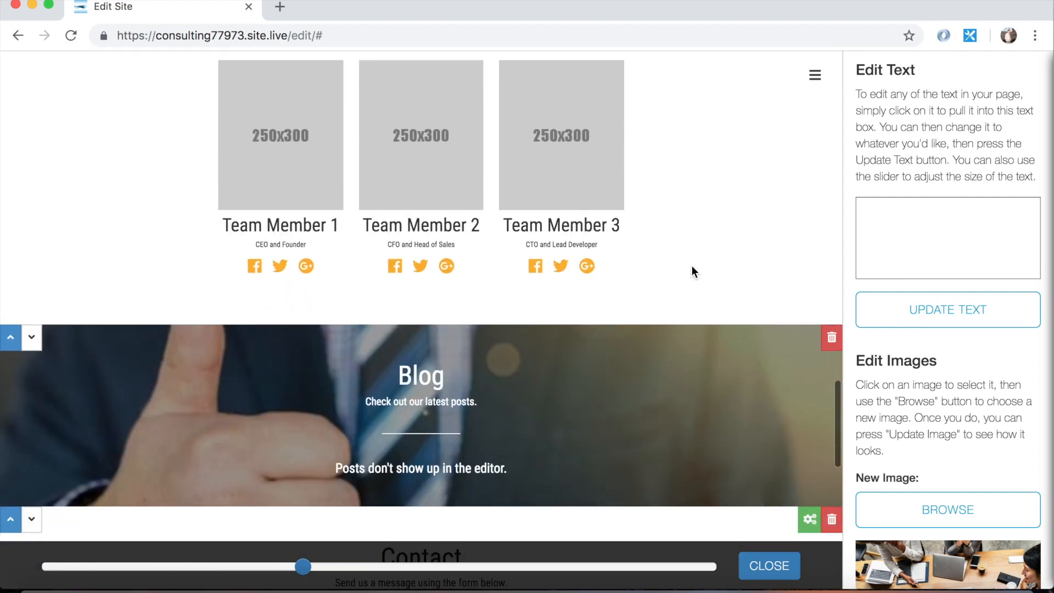
pyautogui.scroll(-3, 692, 265)
pyautogui.scroll(-2, 692, 265)
pyautogui.scroll(3, 692, 264)
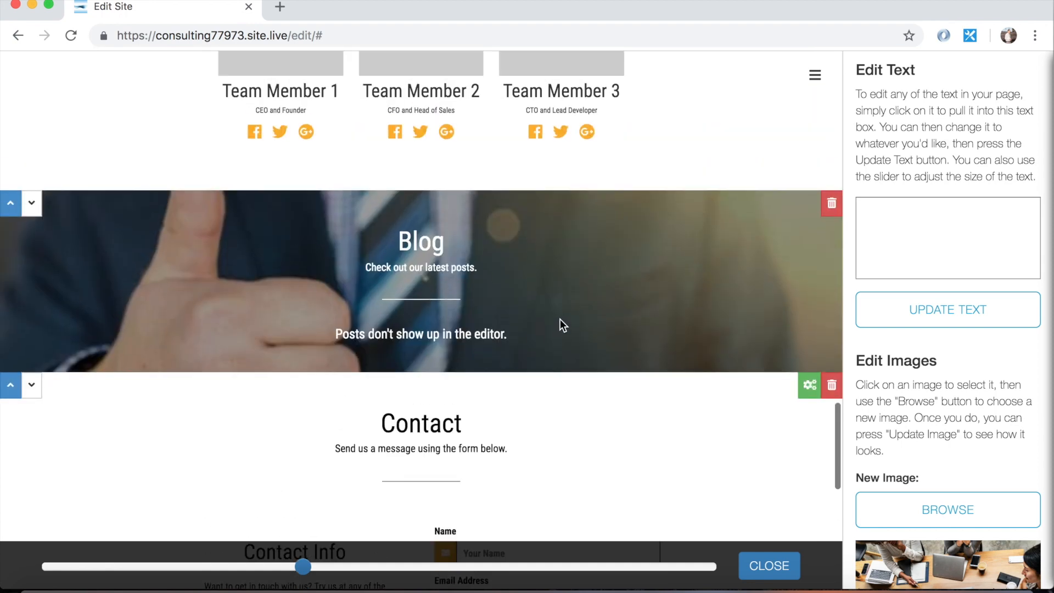
pyautogui.scroll(1, 655, 274)
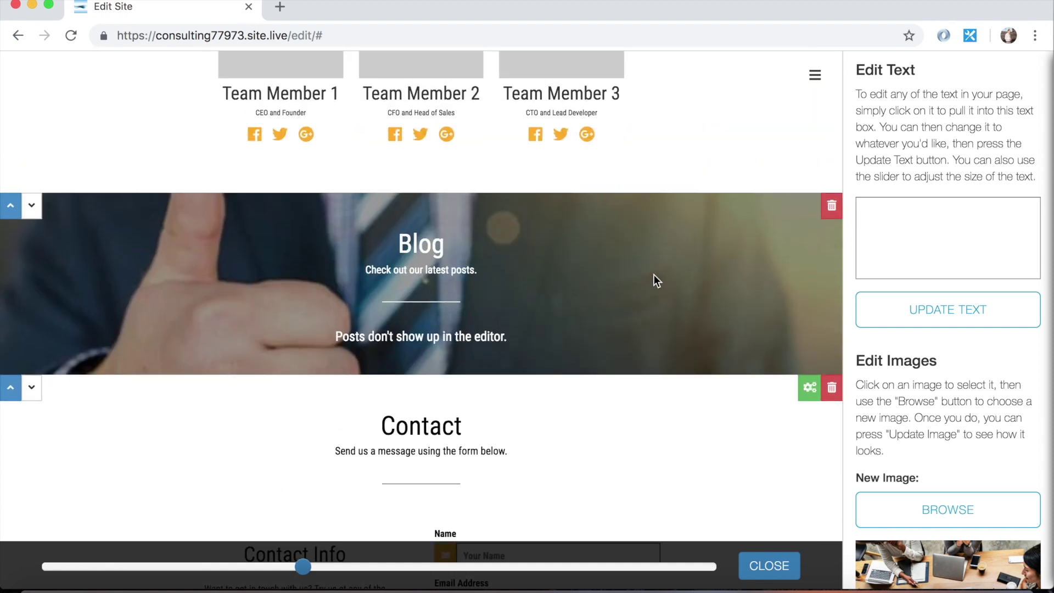
# Delete the Blog section and confirm the deletion.
pyautogui.click(831, 205)
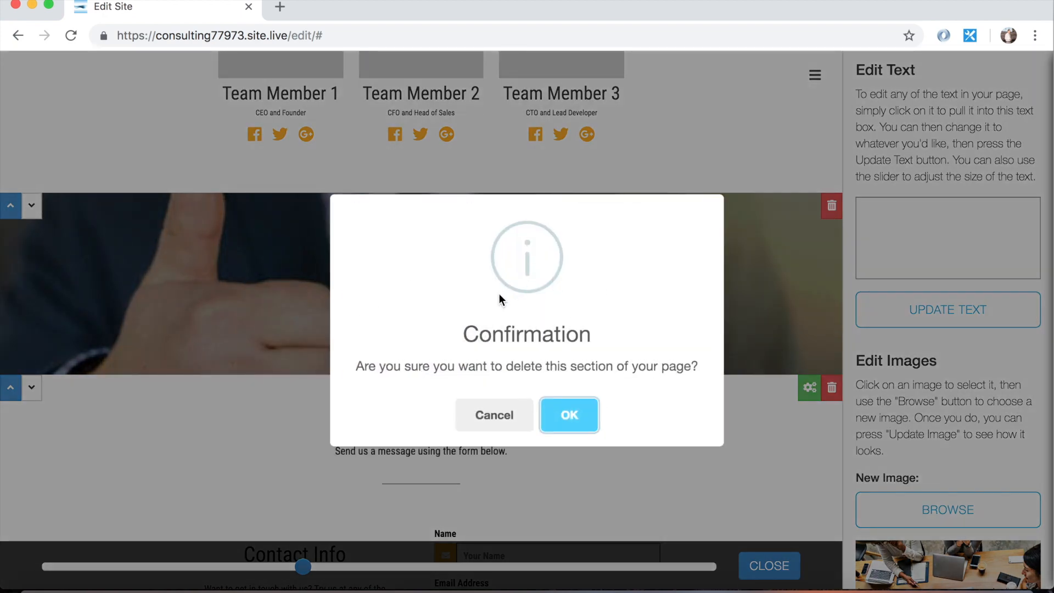
pyautogui.click(569, 414)
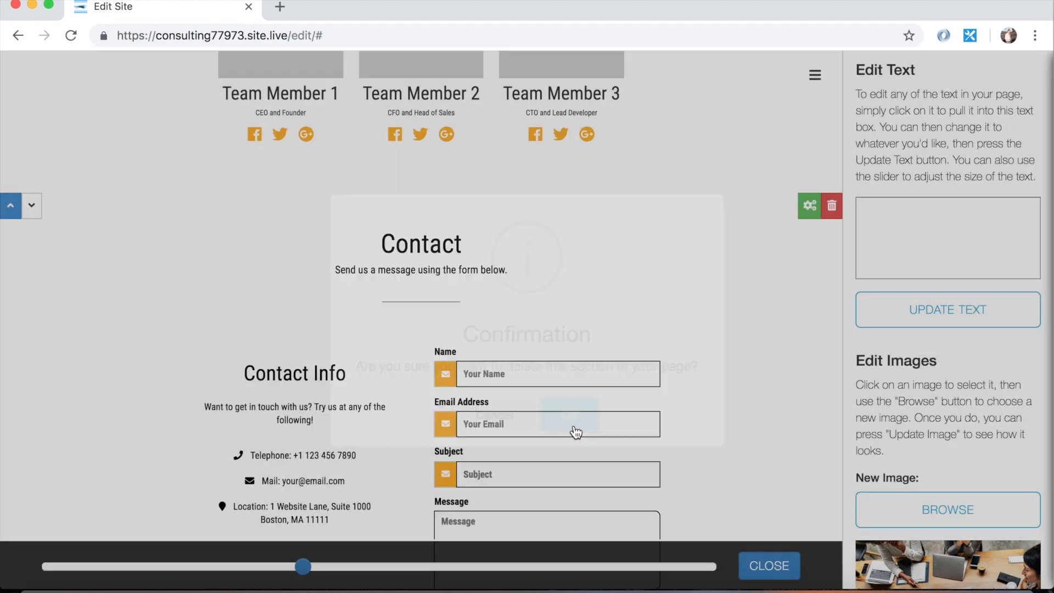
pyautogui.scroll(15, 594, 290)
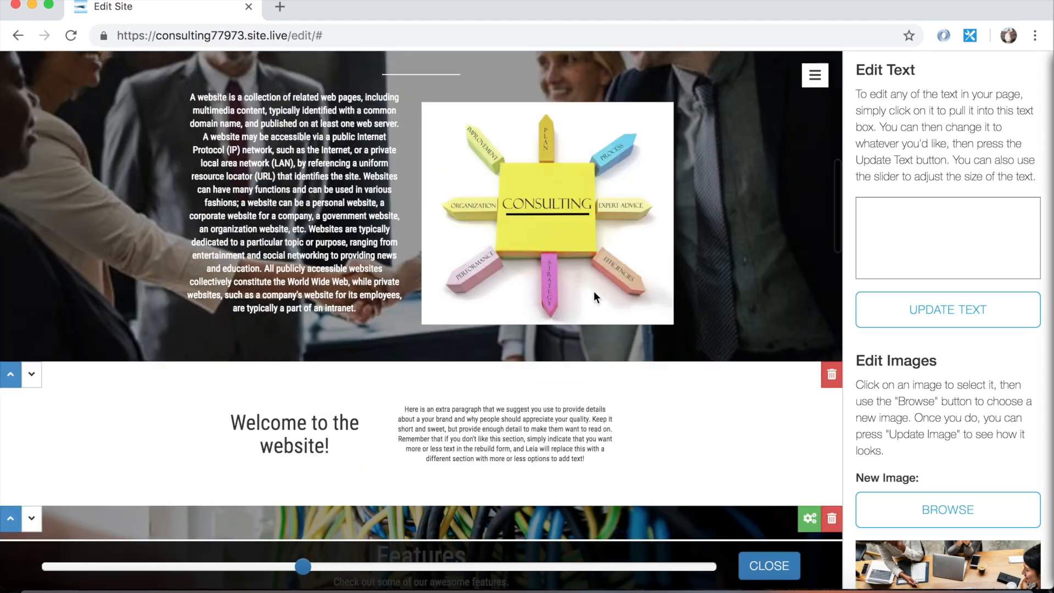
pyautogui.scroll(10, 594, 291)
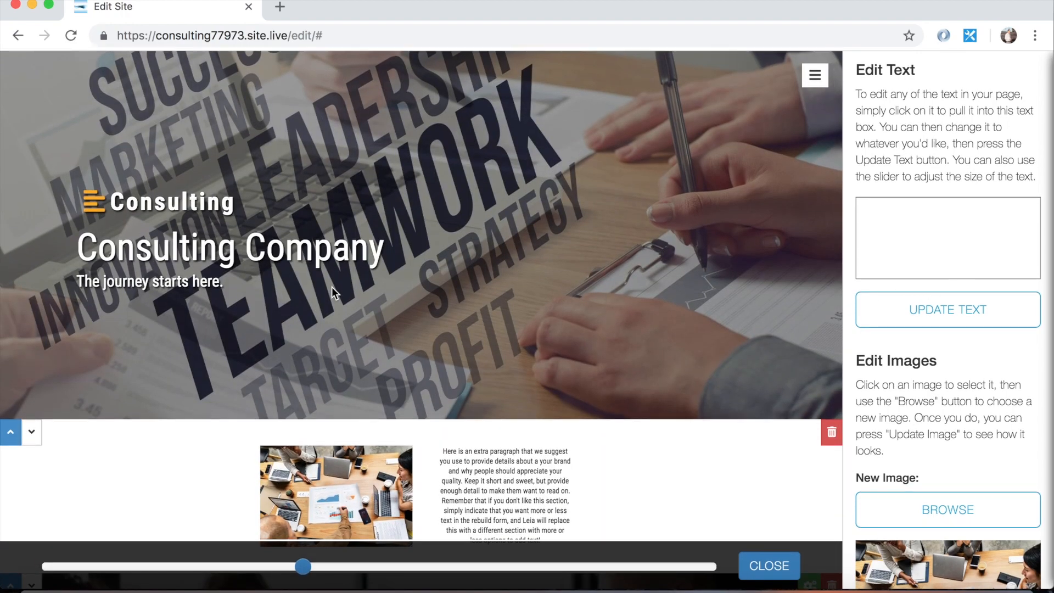
pyautogui.scroll(10, 948, 310)
pyautogui.scroll(5, 947, 310)
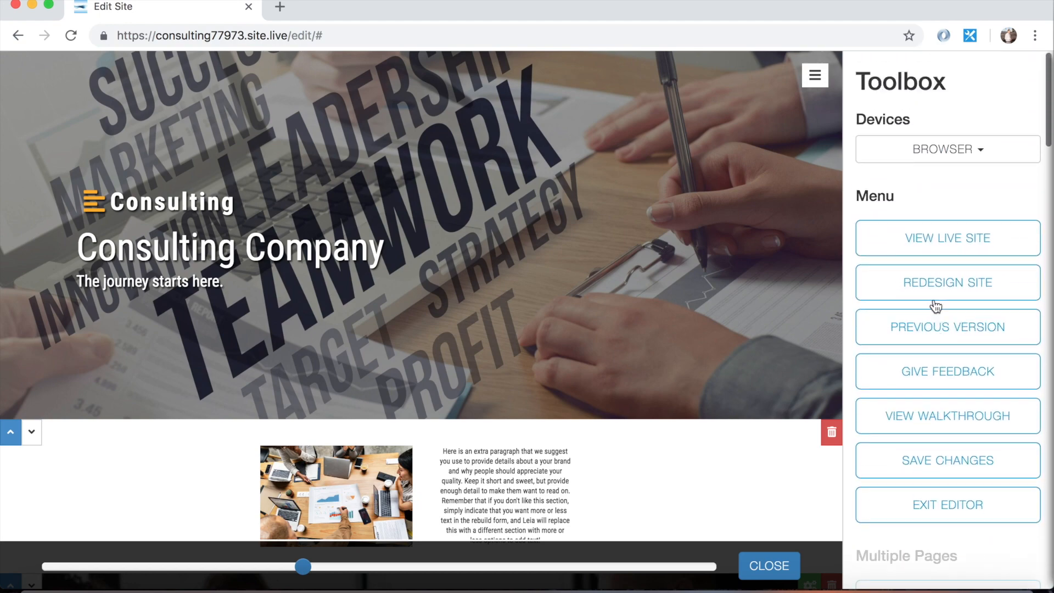
# Start Redesign Site, dismiss the notice, then view the live site choosing 'No, View Site'.
pyautogui.click(947, 283)
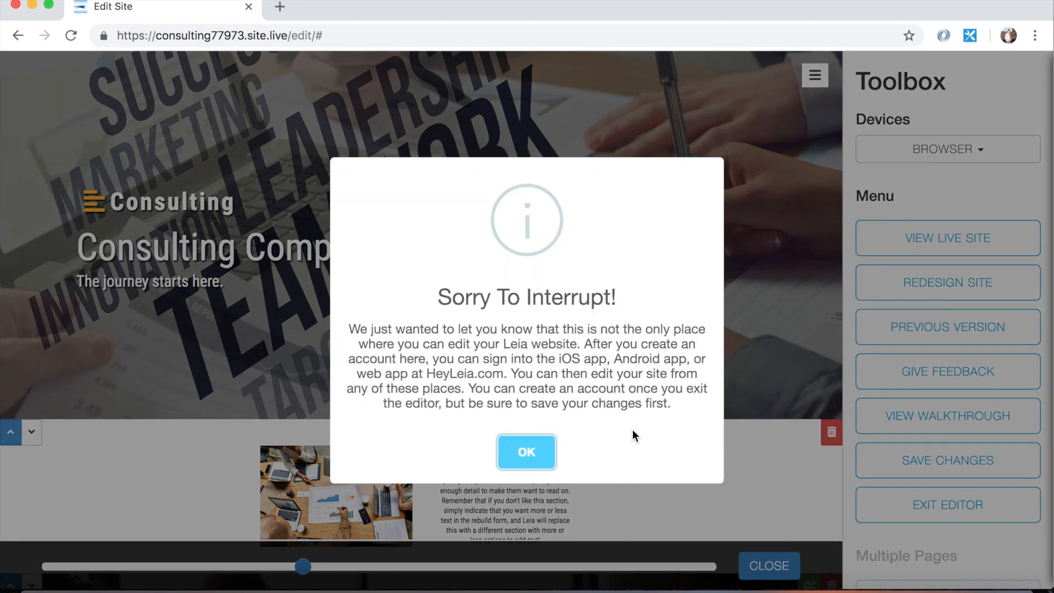
pyautogui.click(527, 453)
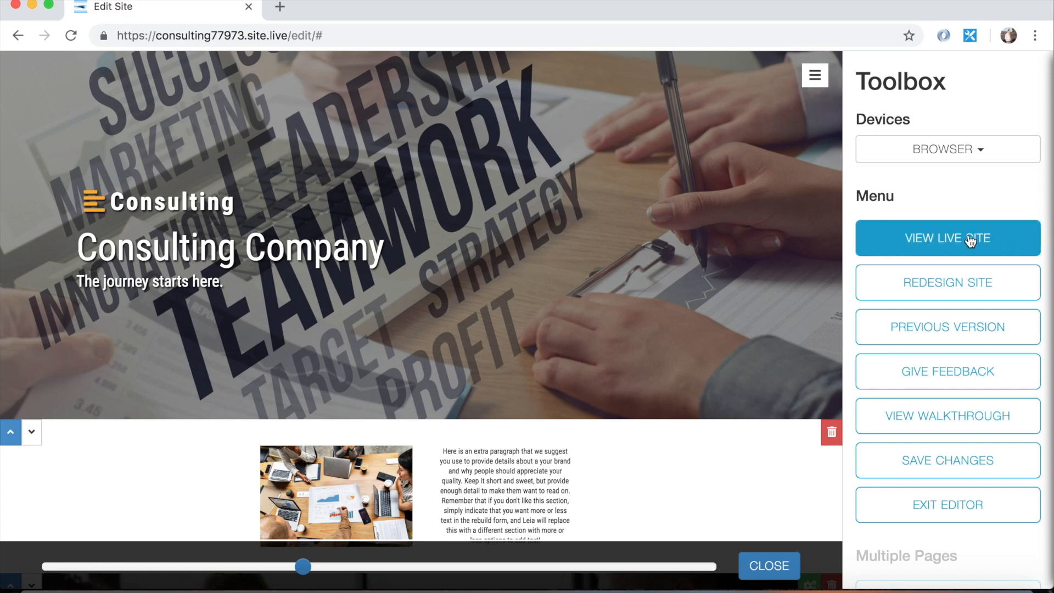
pyautogui.click(923, 237)
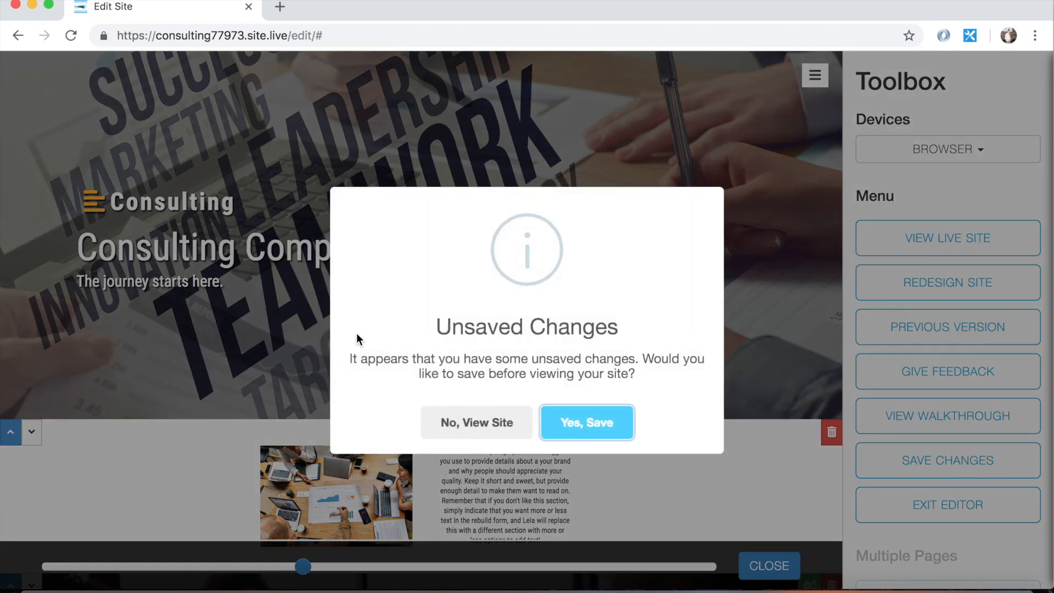
pyautogui.click(471, 425)
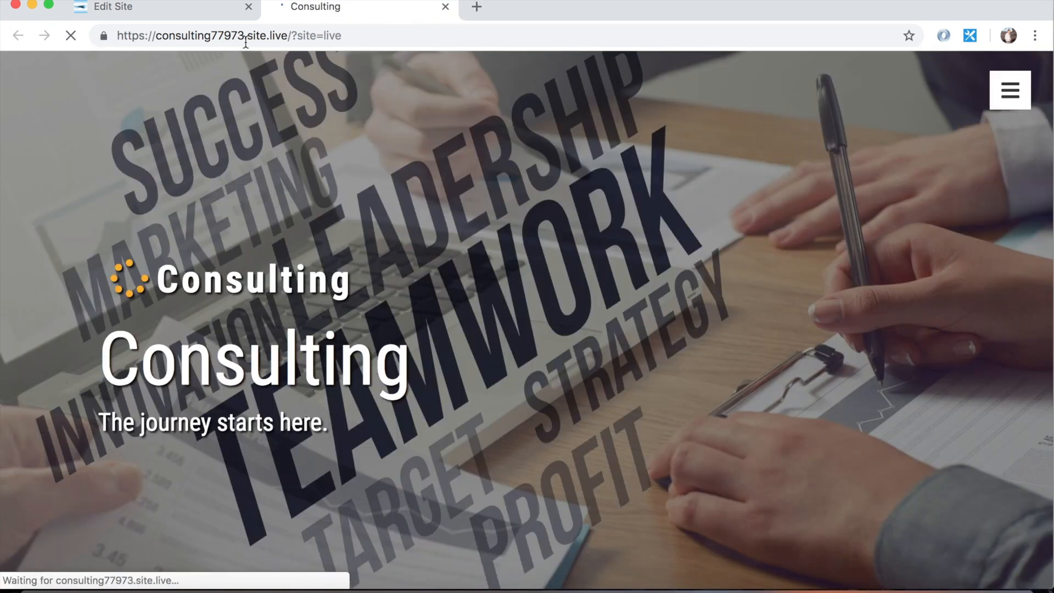
pyautogui.scroll(-5, 446, 311)
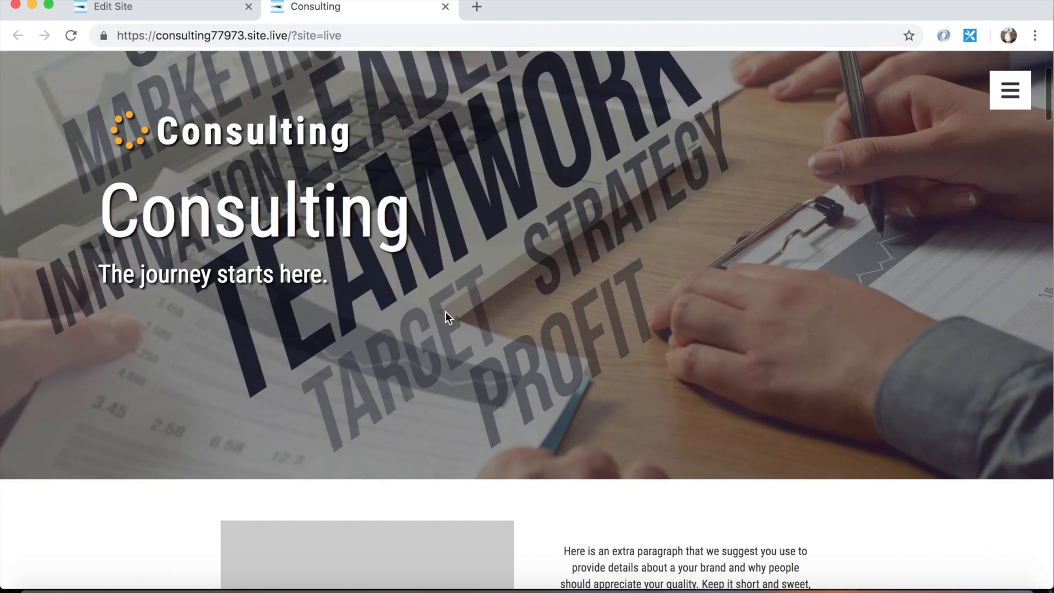
pyautogui.scroll(-3, 446, 312)
pyautogui.scroll(3, 445, 312)
pyautogui.scroll(5, 445, 311)
pyautogui.scroll(-5, 447, 316)
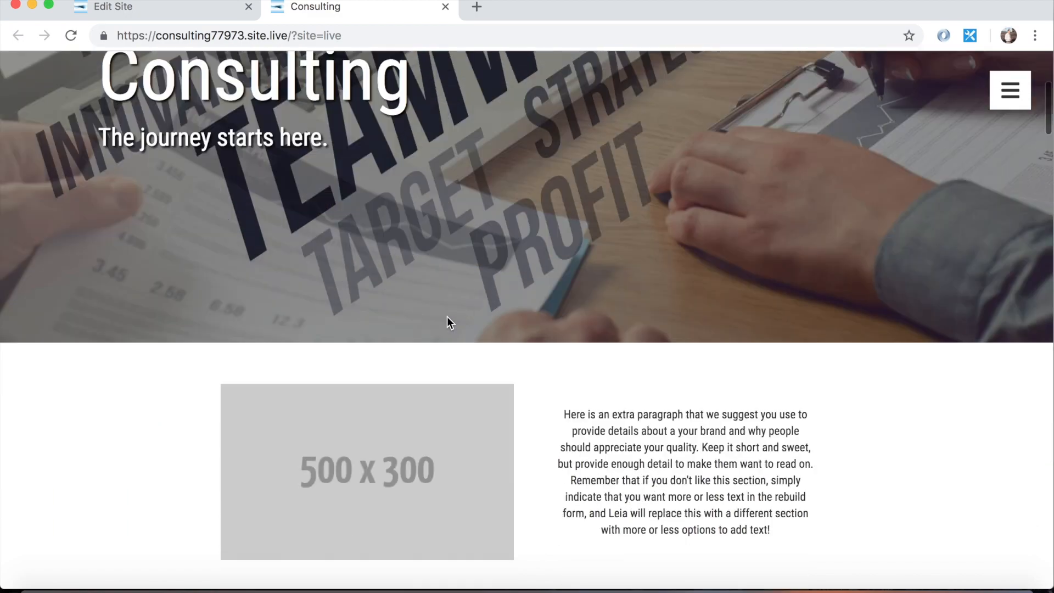
pyautogui.scroll(-5, 448, 316)
pyautogui.scroll(-5, 447, 316)
pyautogui.scroll(-5, 447, 316)
pyautogui.scroll(-3, 447, 316)
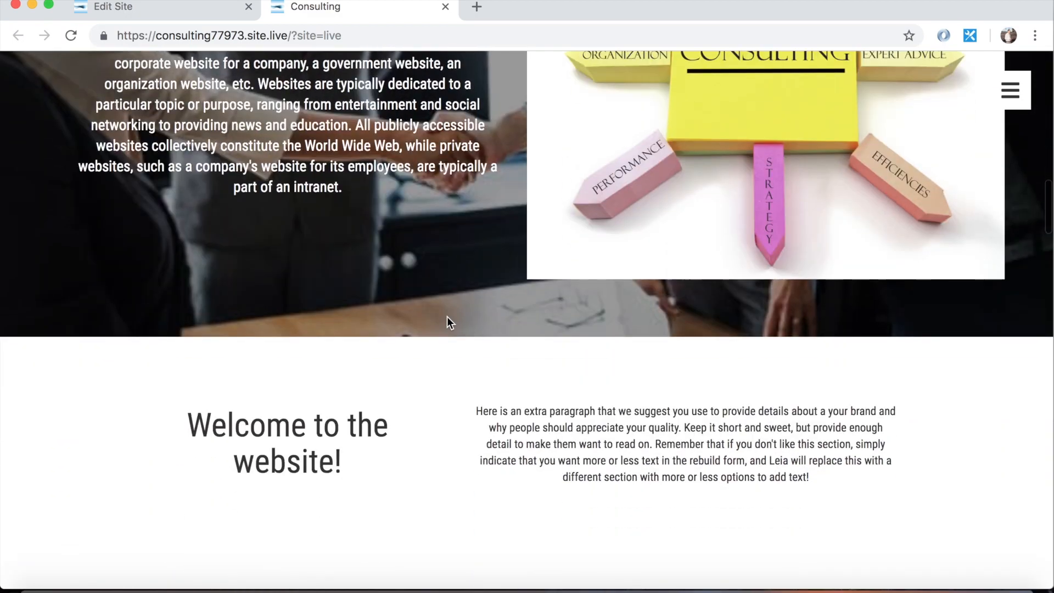
pyautogui.scroll(-3, 447, 317)
pyautogui.scroll(-8, 447, 316)
pyautogui.scroll(5, 447, 316)
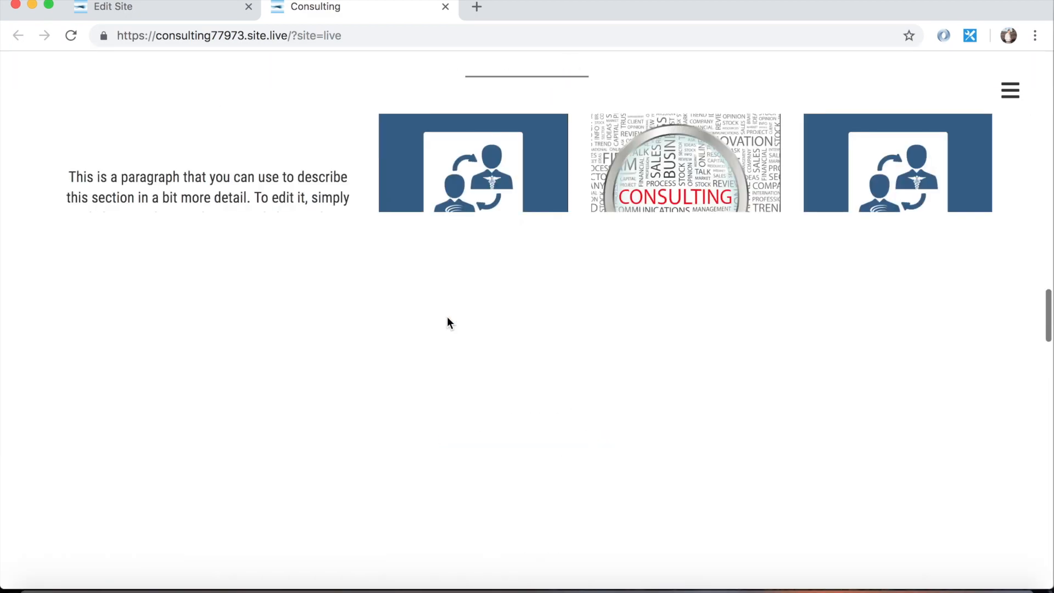
pyautogui.scroll(5, 448, 316)
pyautogui.scroll(5, 445, 320)
pyautogui.scroll(8, 445, 320)
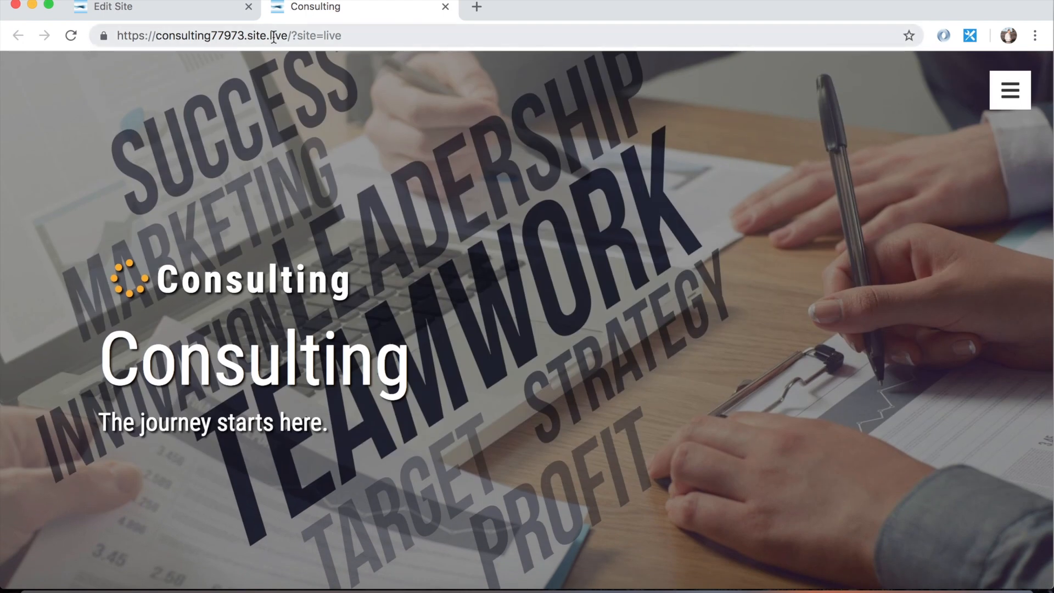
# Select the live site's domain in the address bar, then close its tab to return to the editor.
pyautogui.moveTo(287, 36); pyautogui.dragTo(157, 35)
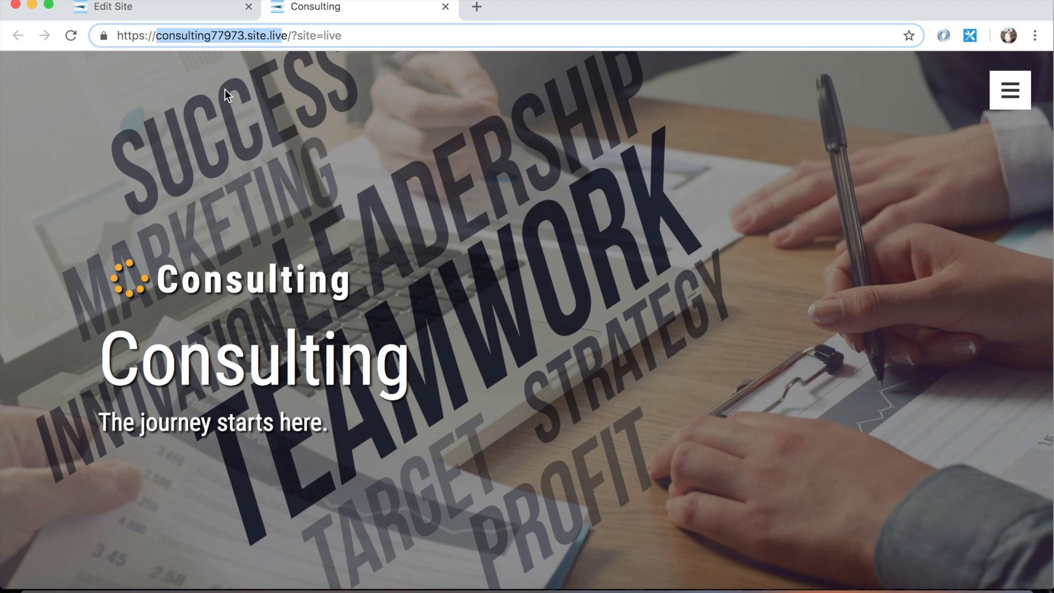
pyautogui.scroll(-3, 248, 228)
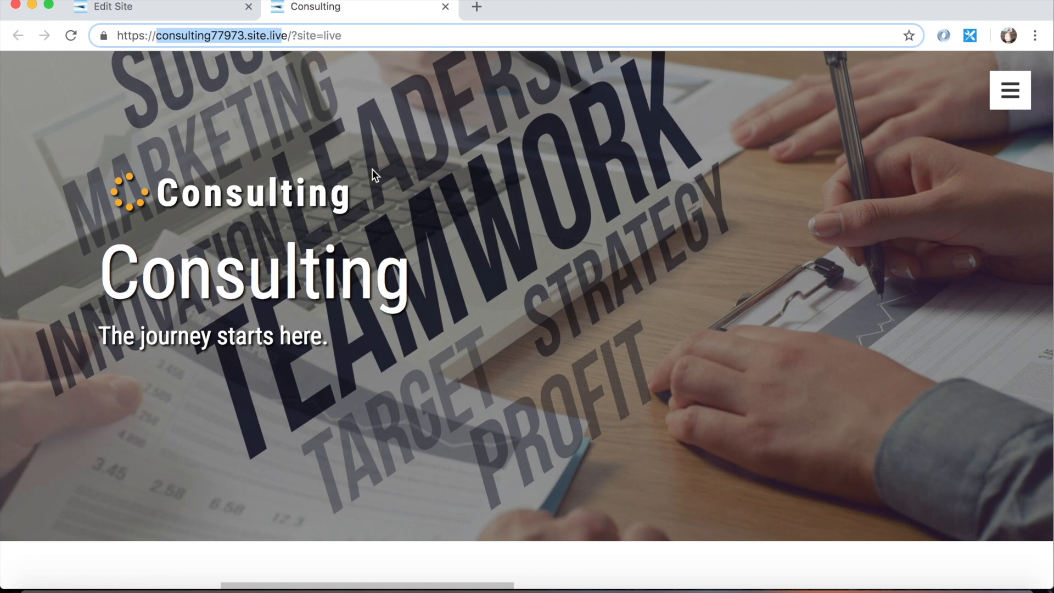
pyautogui.click(447, 8)
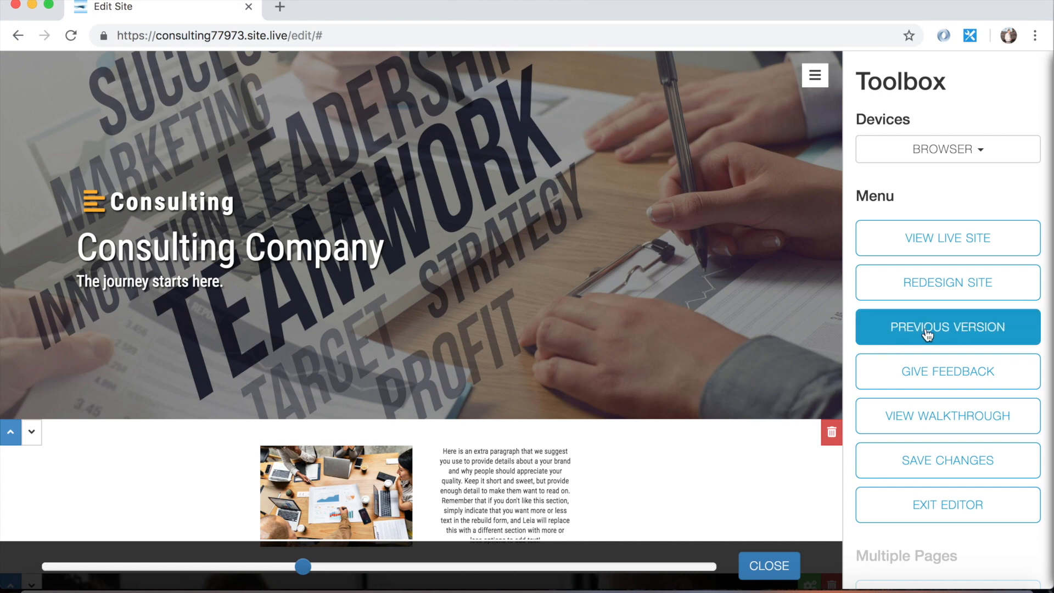
pyautogui.scroll(-3, 933, 330)
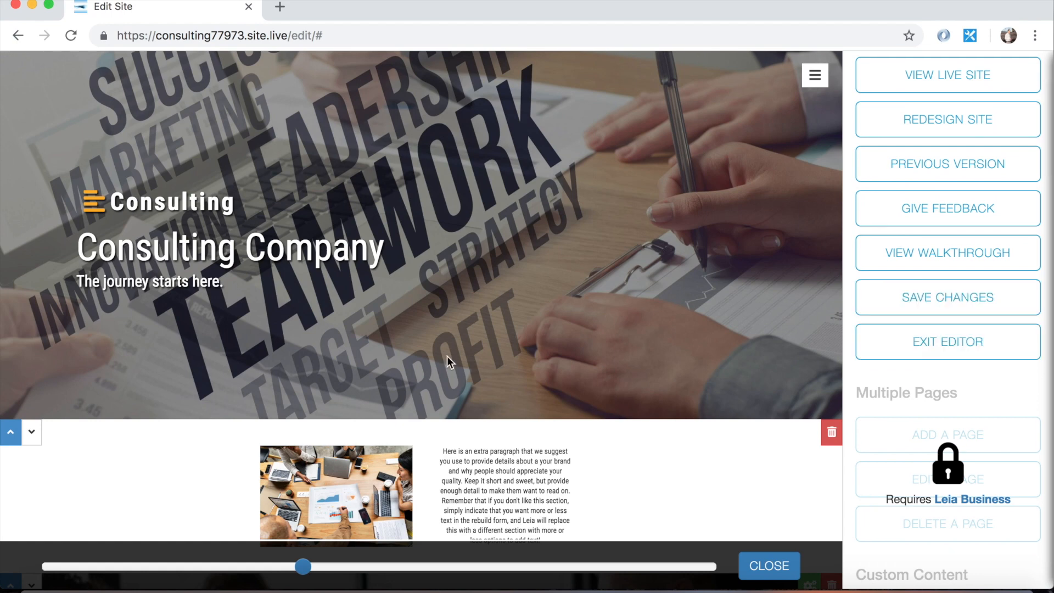
pyautogui.scroll(-5, 870, 413)
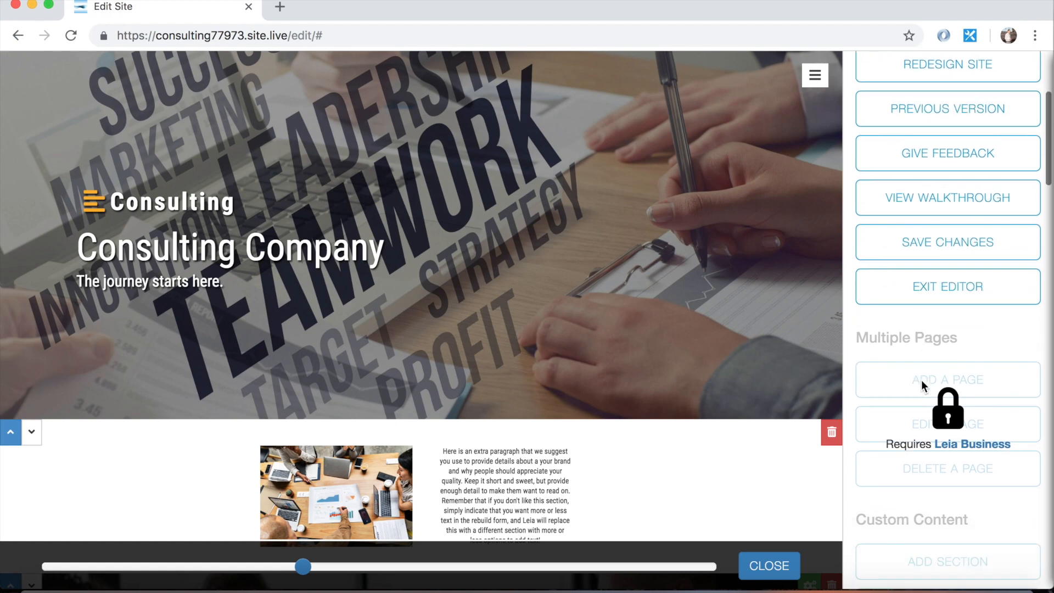
pyautogui.scroll(-5, 873, 419)
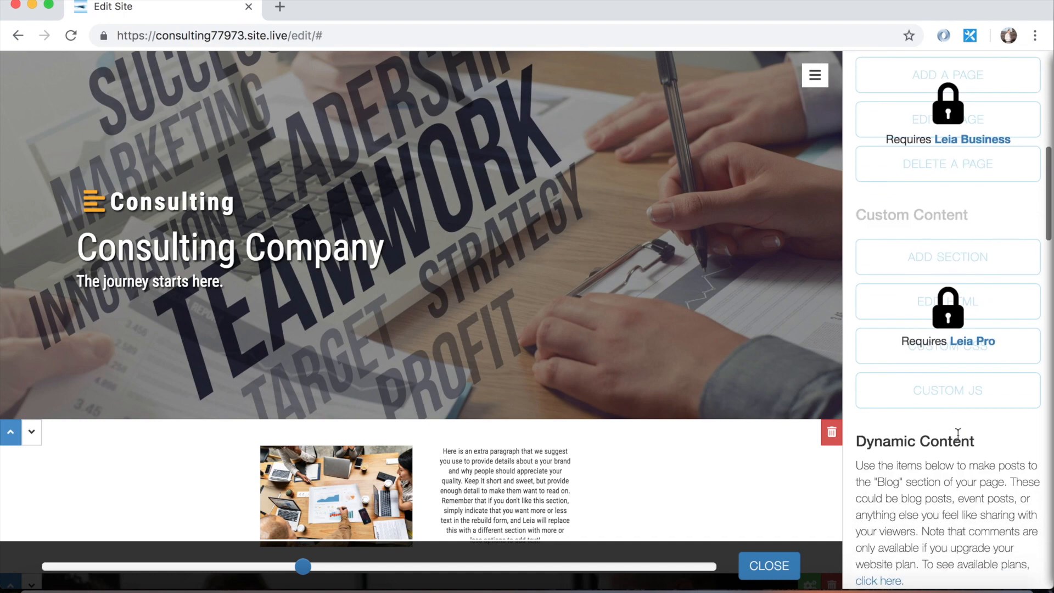
pyautogui.scroll(-3, 917, 320)
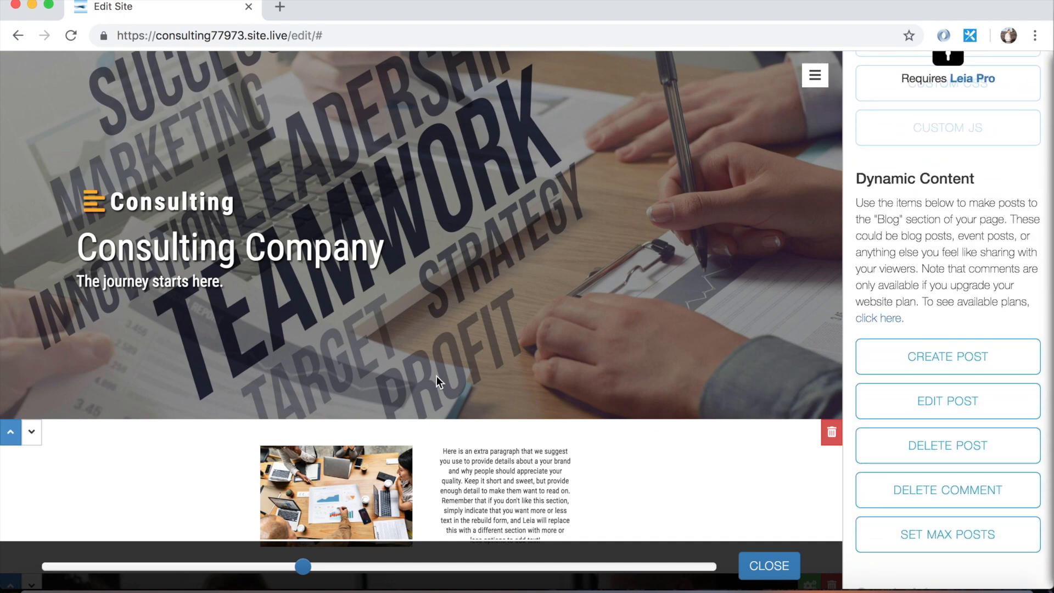
pyautogui.scroll(10, 981, 276)
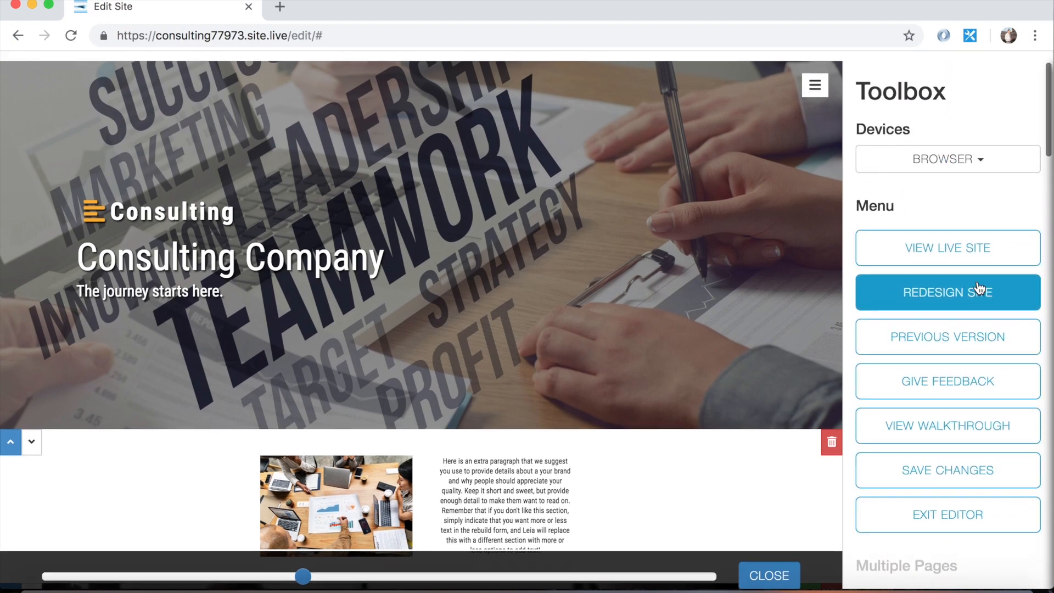